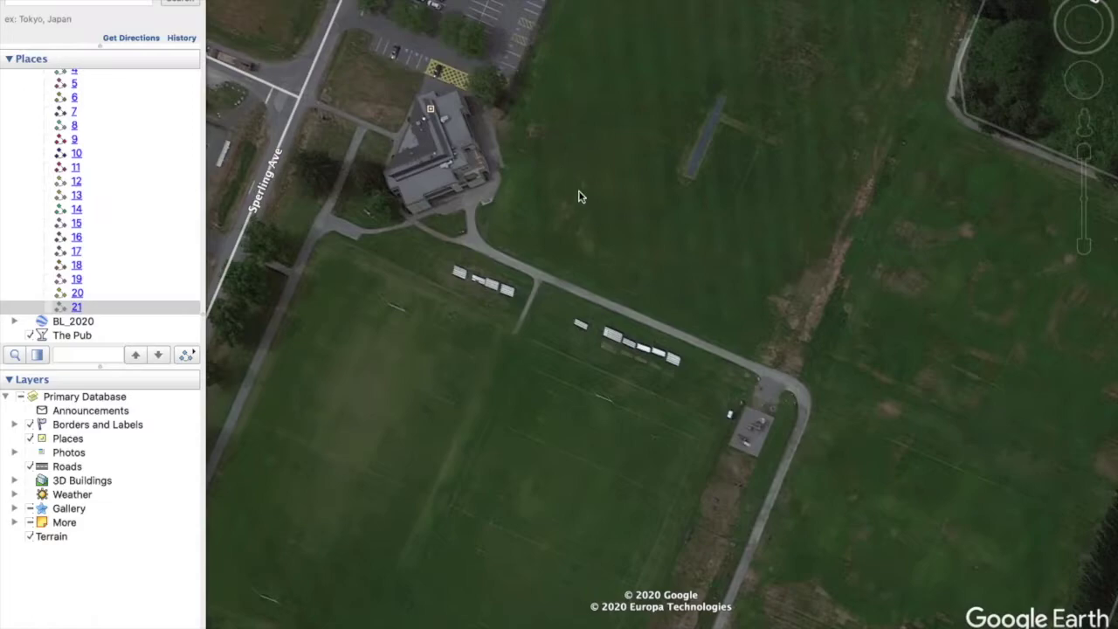
# Add a placemark named S1 on the footpath junction beside the building at the edge of the sports fields.
pyautogui.moveTo(579, 196); pyautogui.dragTo(594, 210)
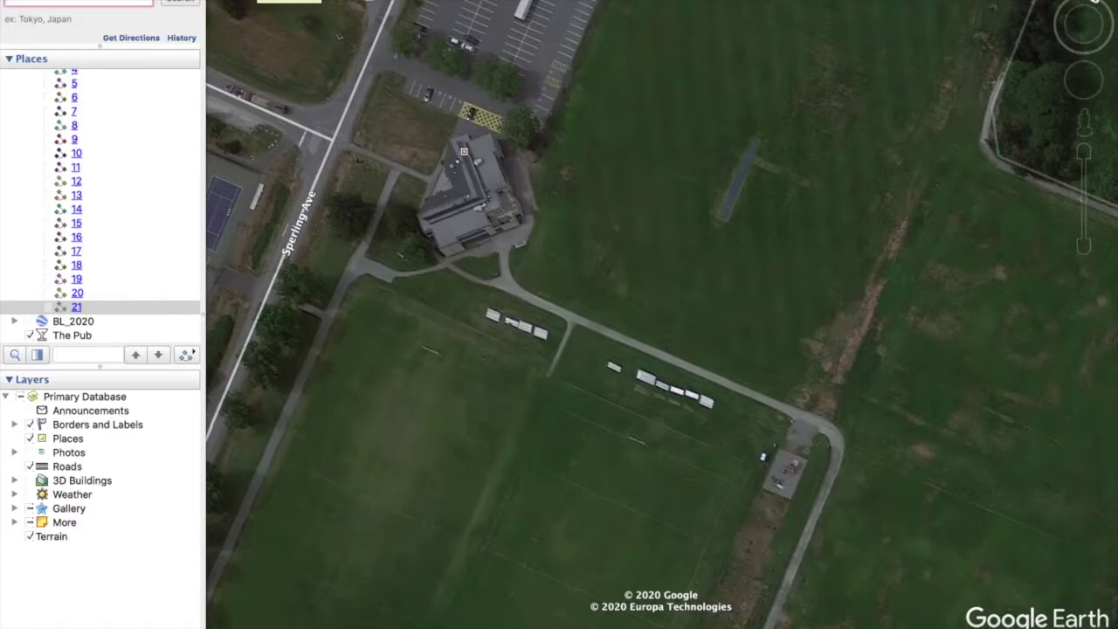
pyautogui.click(253, 1)
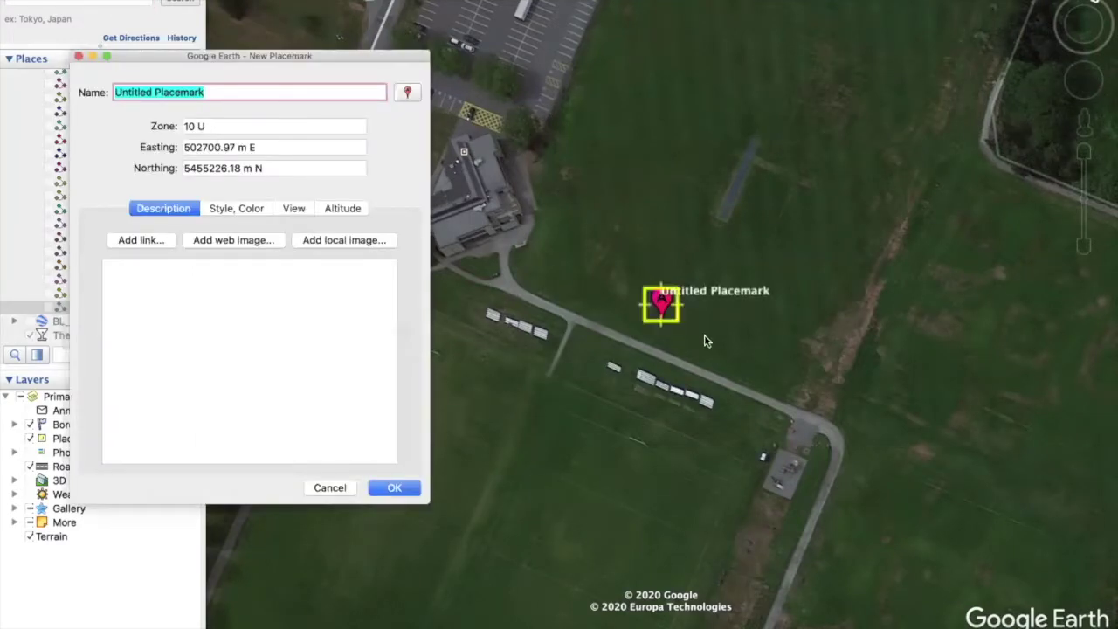
pyautogui.moveTo(664, 326); pyautogui.dragTo(505, 290)
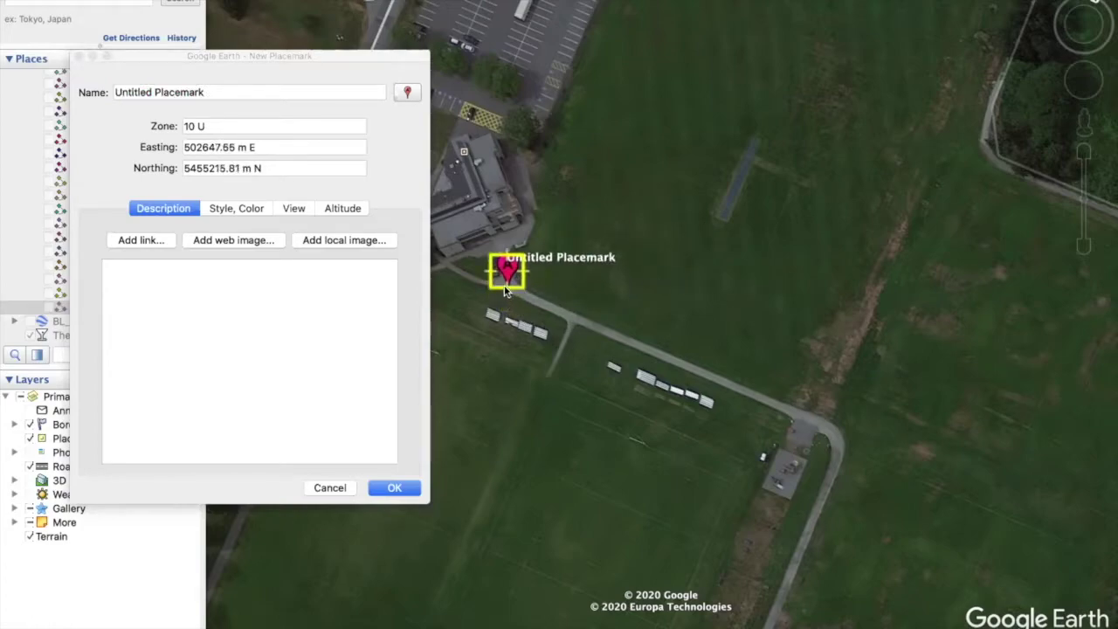
pyautogui.click(191, 88)
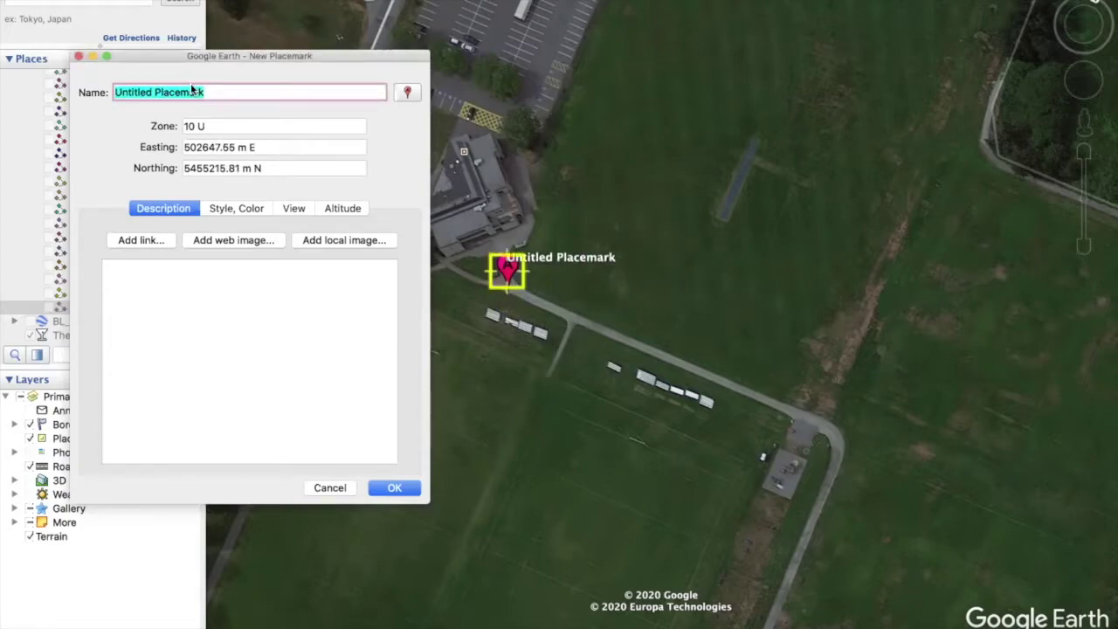
pyautogui.write('S1')
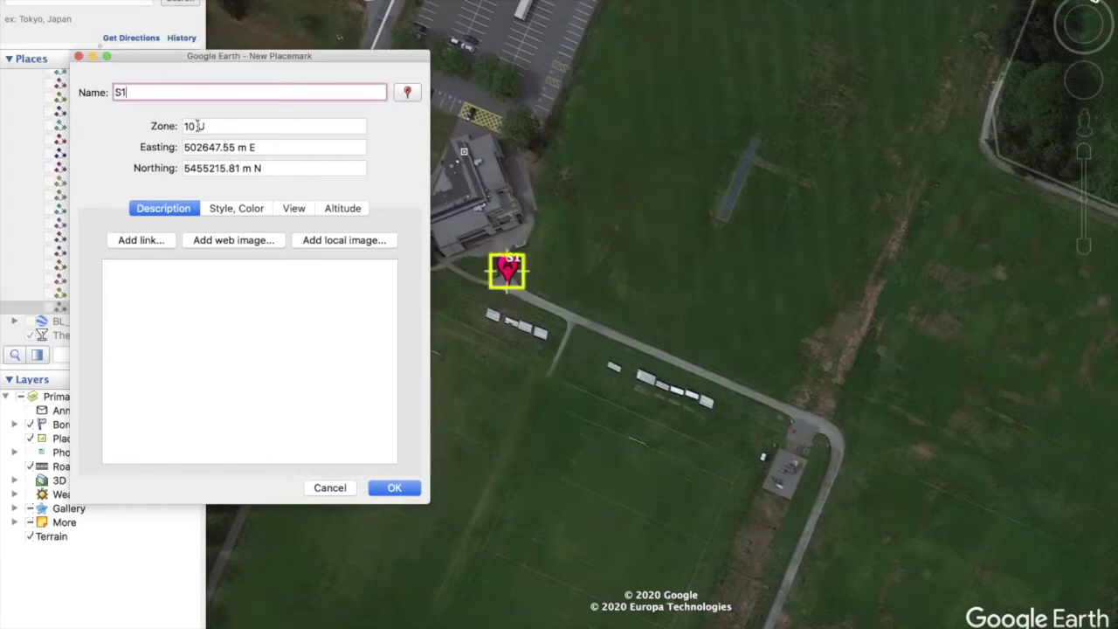
# Reposition placemark S1 on the footpath junction beside the building, at about easting 502649 m and northing 5455212 m.
pyautogui.moveTo(507, 271); pyautogui.dragTo(577, 406)
pyautogui.moveTo(563, 295); pyautogui.dragTo(582, 262)
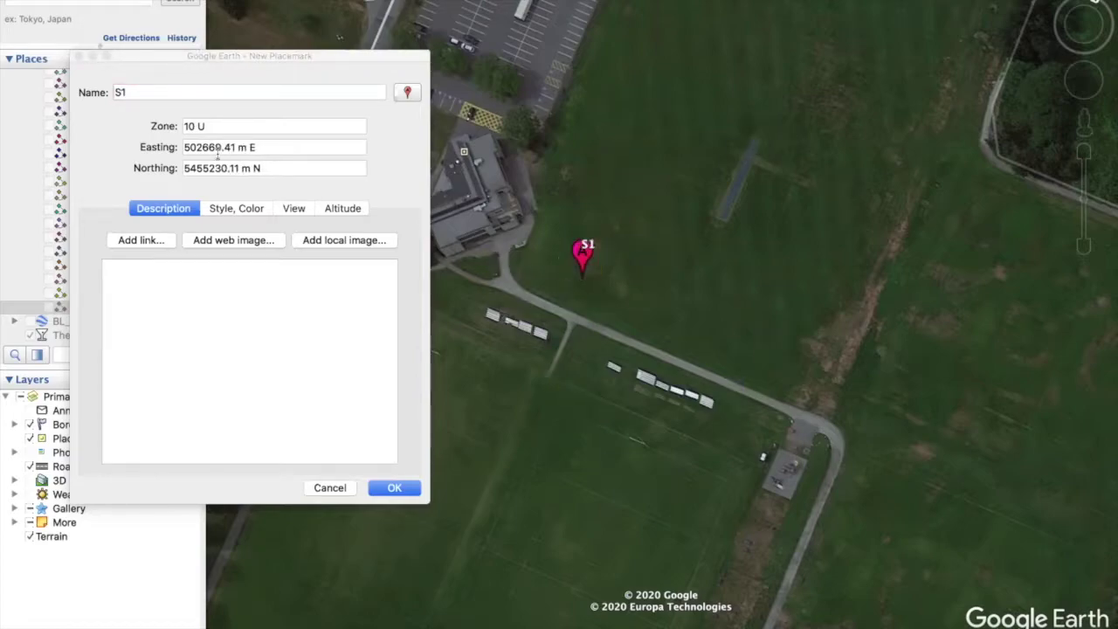
pyautogui.moveTo(583, 262); pyautogui.dragTo(508, 308)
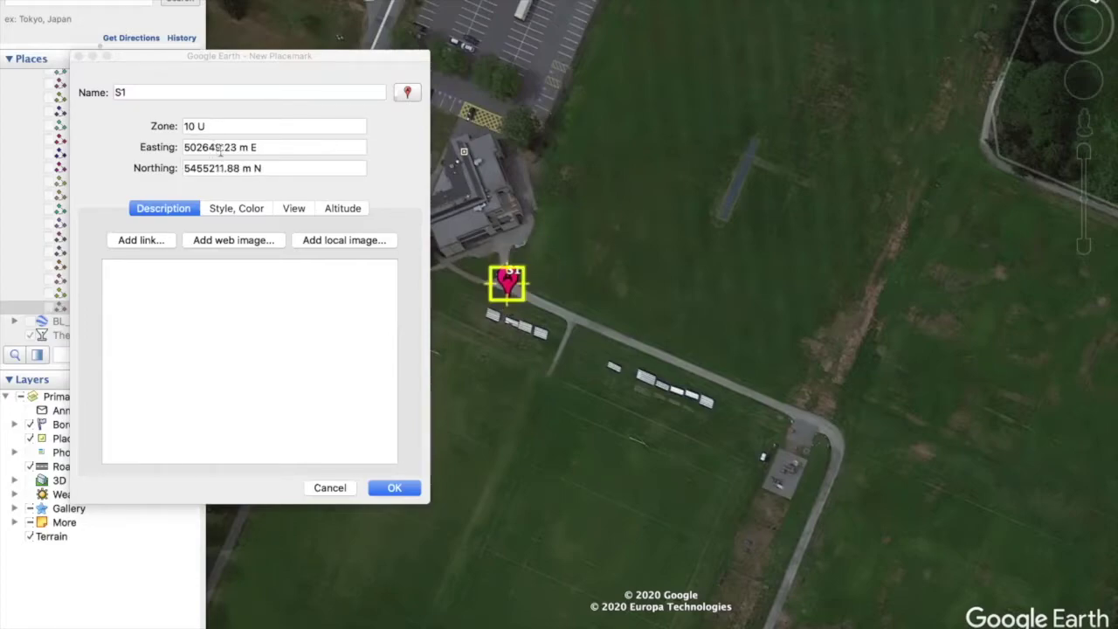
# Give S1 the light-blue star paddle icon in orange at scale 1.5, nudge it on the path junction, and save the placemark.
pyautogui.click(406, 93)
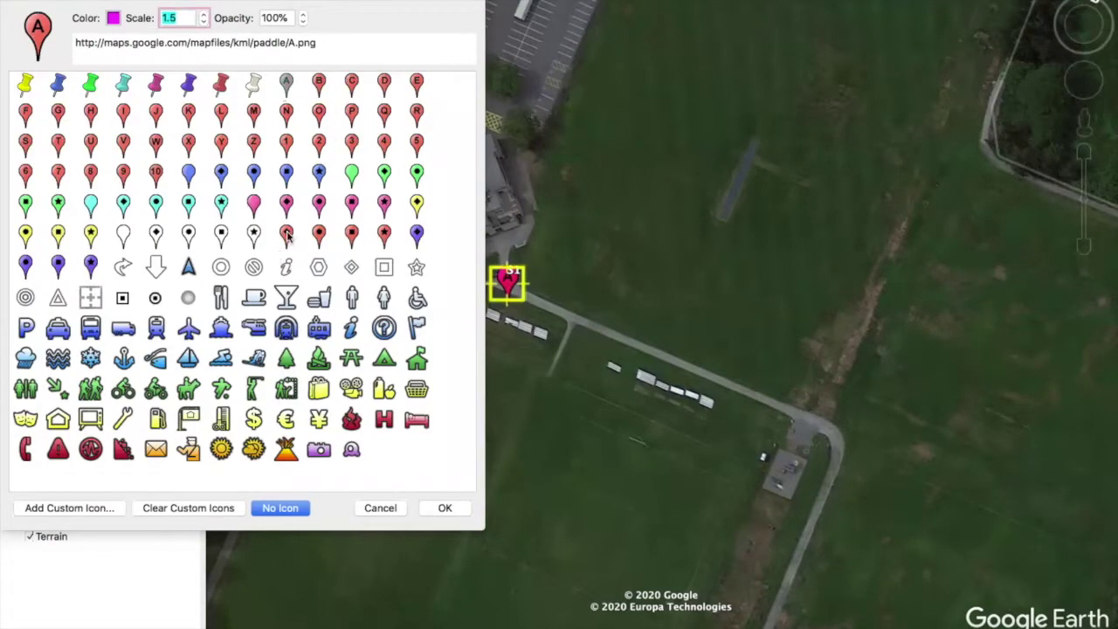
pyautogui.click(222, 205)
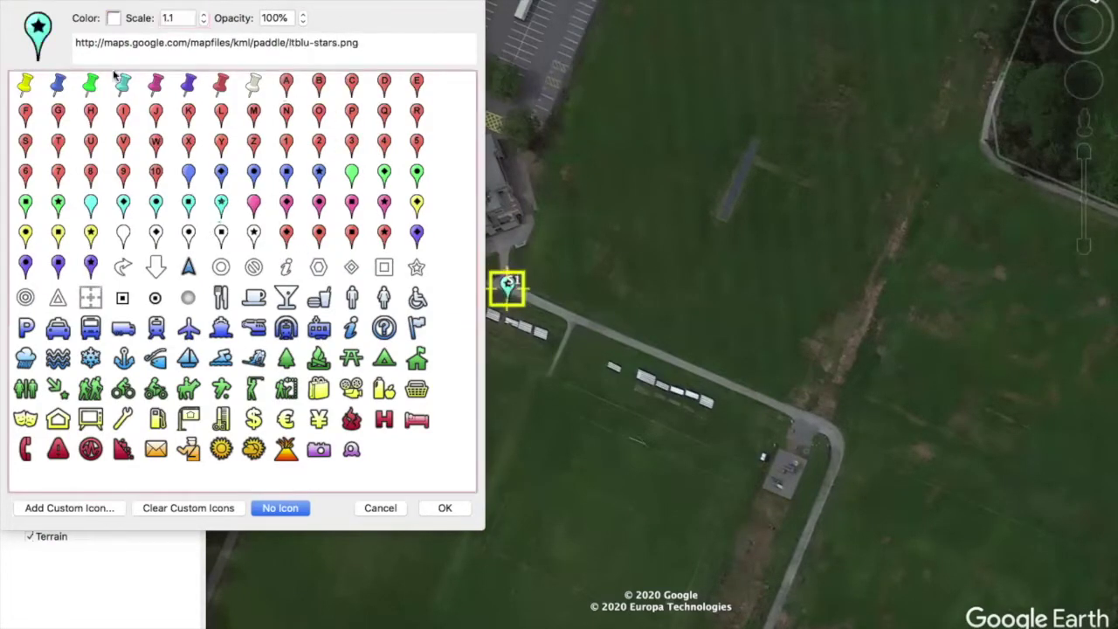
pyautogui.click(204, 14)
pyautogui.click(204, 14)
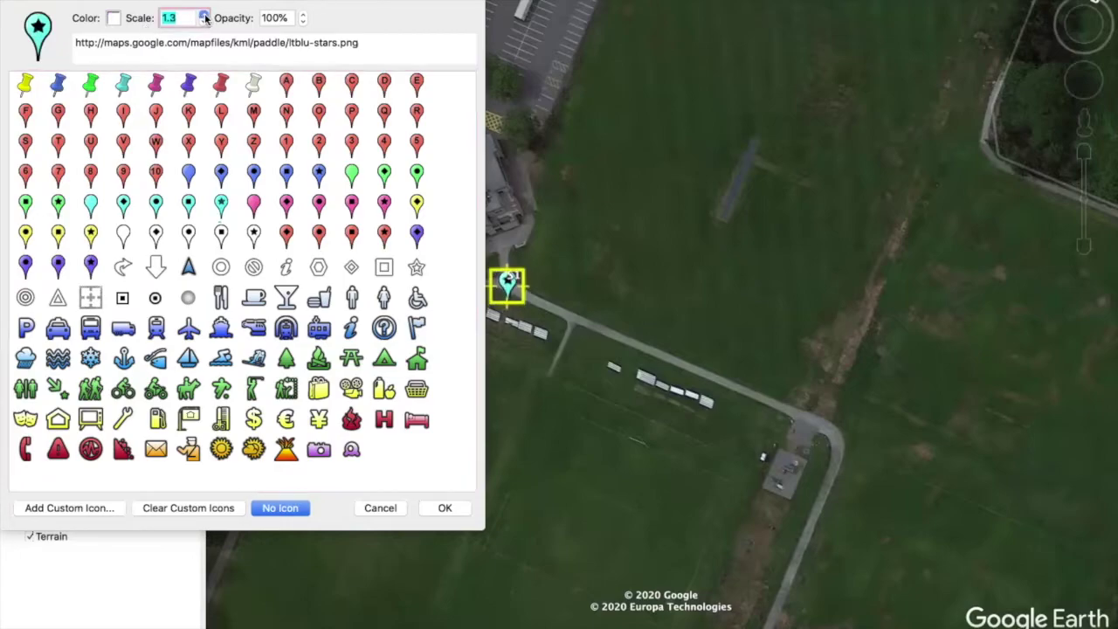
pyautogui.click(113, 18)
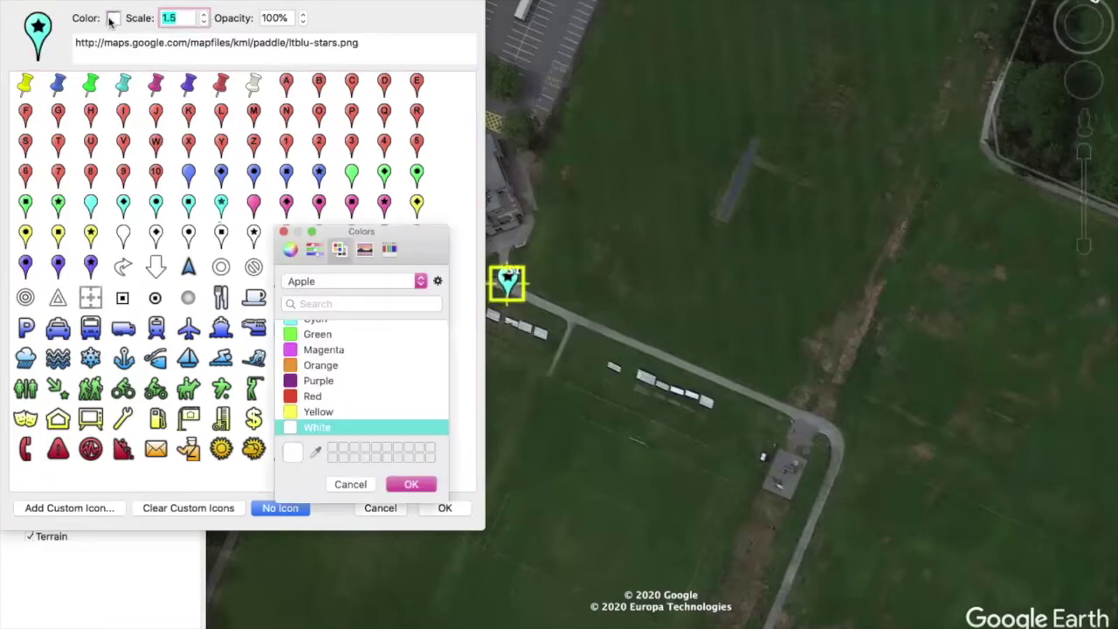
pyautogui.click(344, 371)
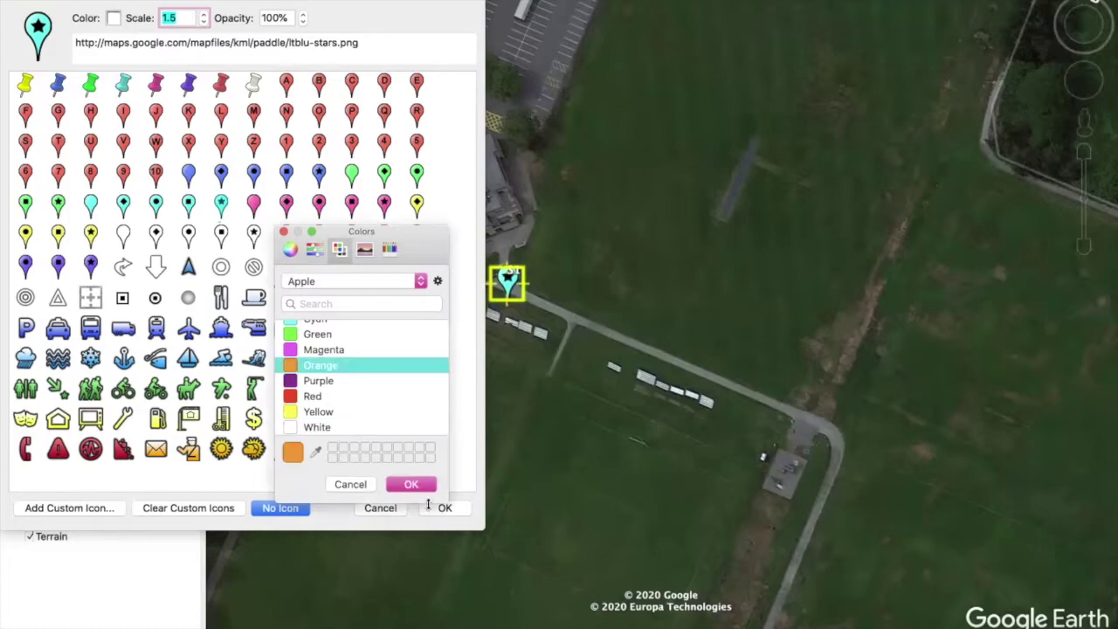
pyautogui.click(417, 488)
pyautogui.click(441, 507)
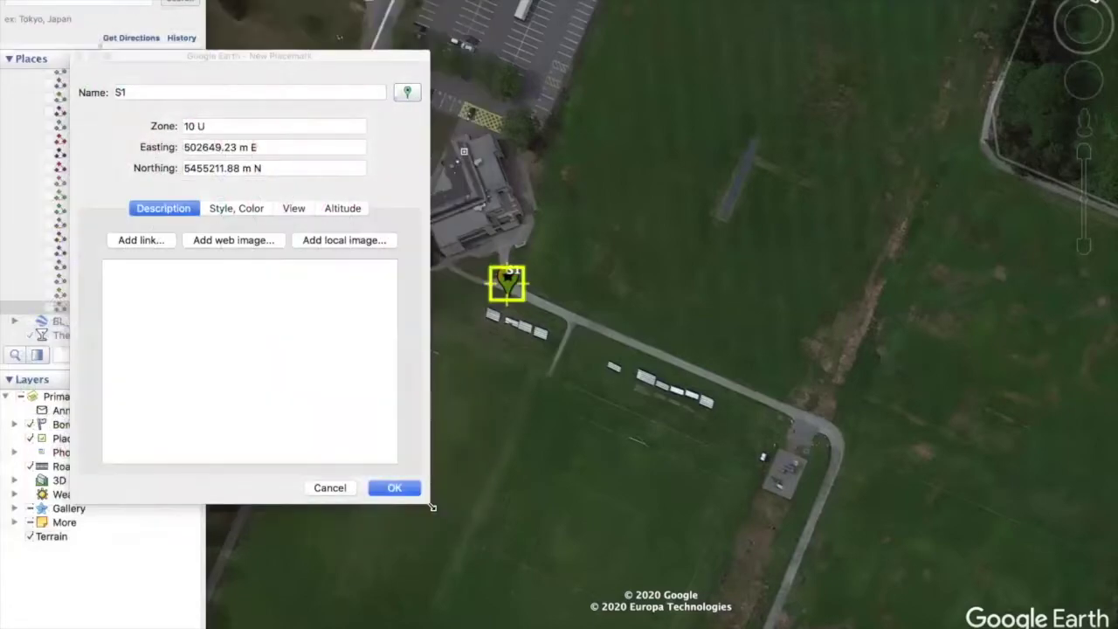
pyautogui.moveTo(524, 309)
pyautogui.mouseDown()
pyautogui.moveTo(515, 287)
pyautogui.moveTo(543, 297)
pyautogui.moveTo(516, 290)
pyautogui.moveTo(509, 306)
pyautogui.mouseUp()
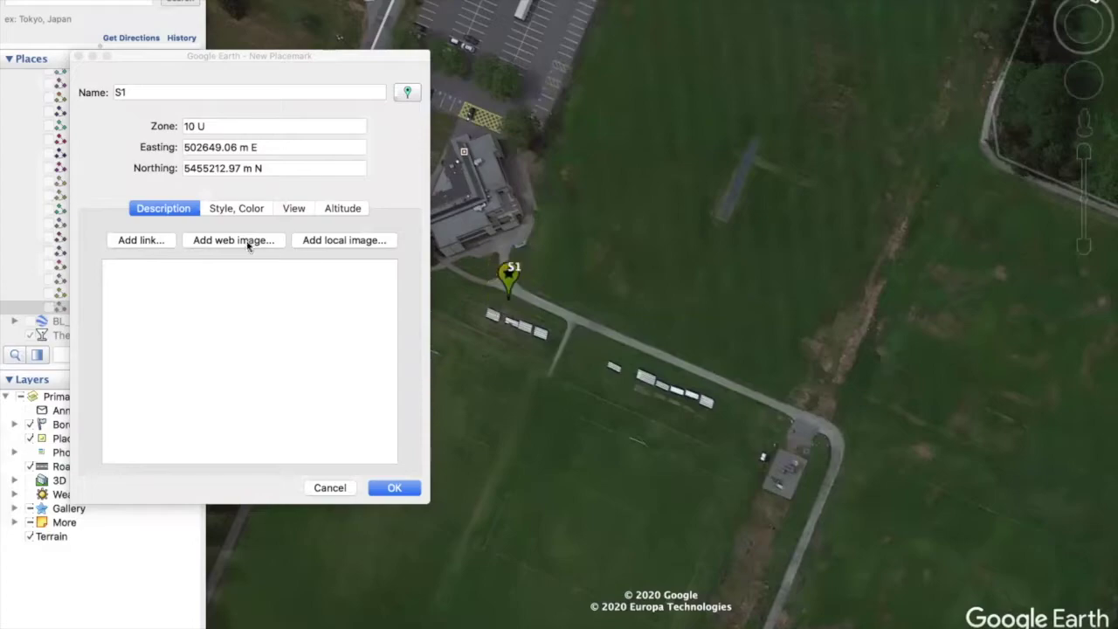
pyautogui.click(395, 487)
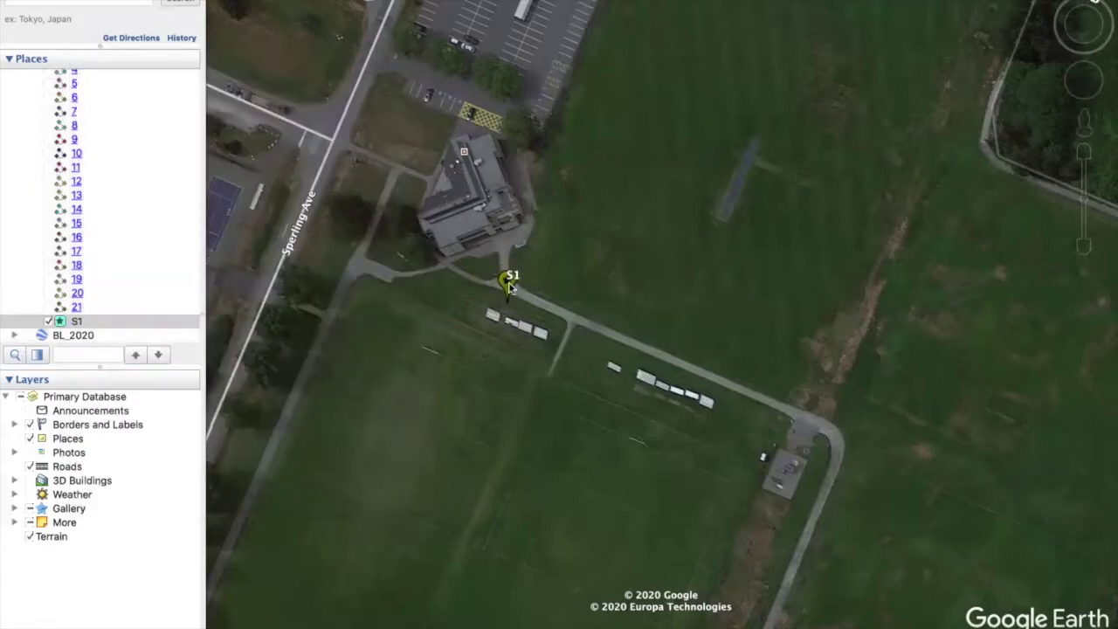
# Edit the saved S1 placemark, shift it slightly to about easting 502648.6 m and northing 5455212.8 m, and save it.
pyautogui.moveTo(507, 284)
pyautogui.mouseDown()
pyautogui.moveTo(632, 243)
pyautogui.moveTo(522, 299)
pyautogui.mouseUp()
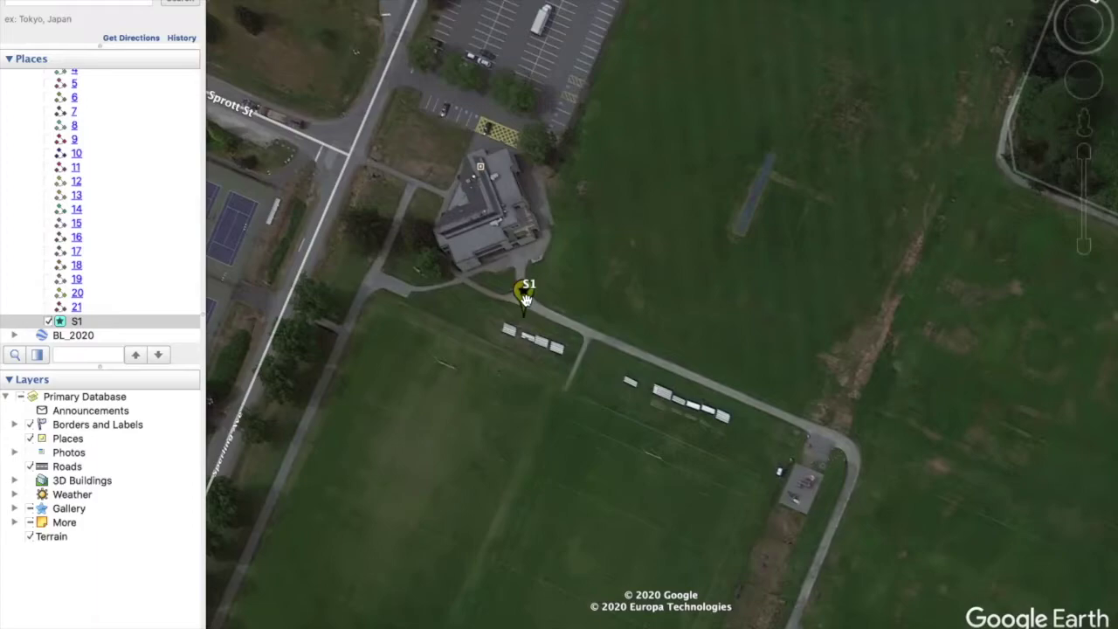
pyautogui.rightClick(525, 299)
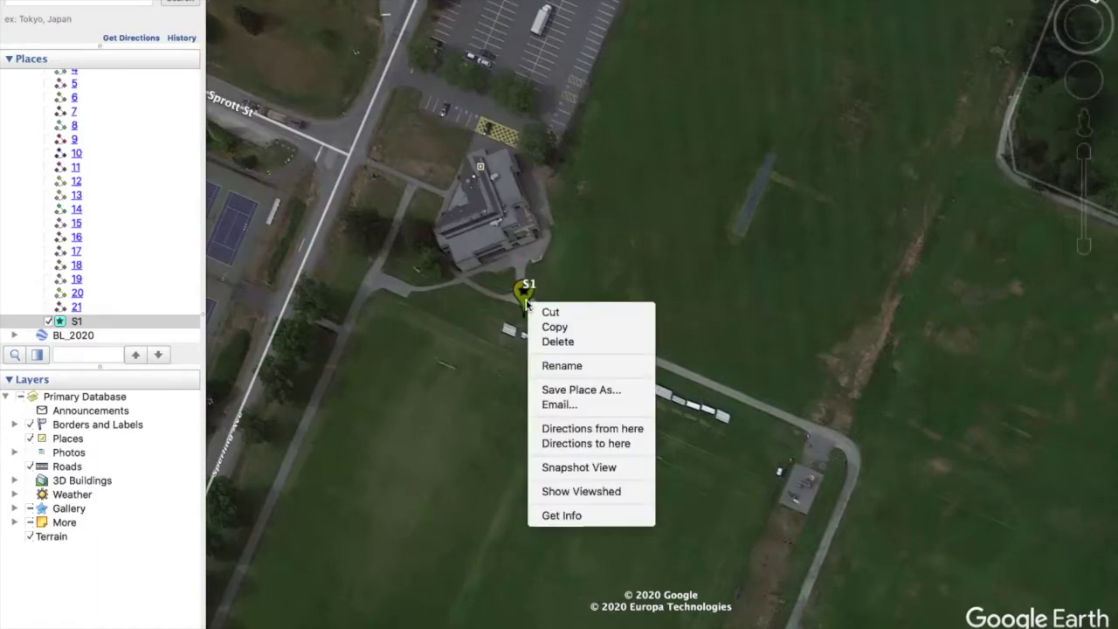
pyautogui.click(600, 517)
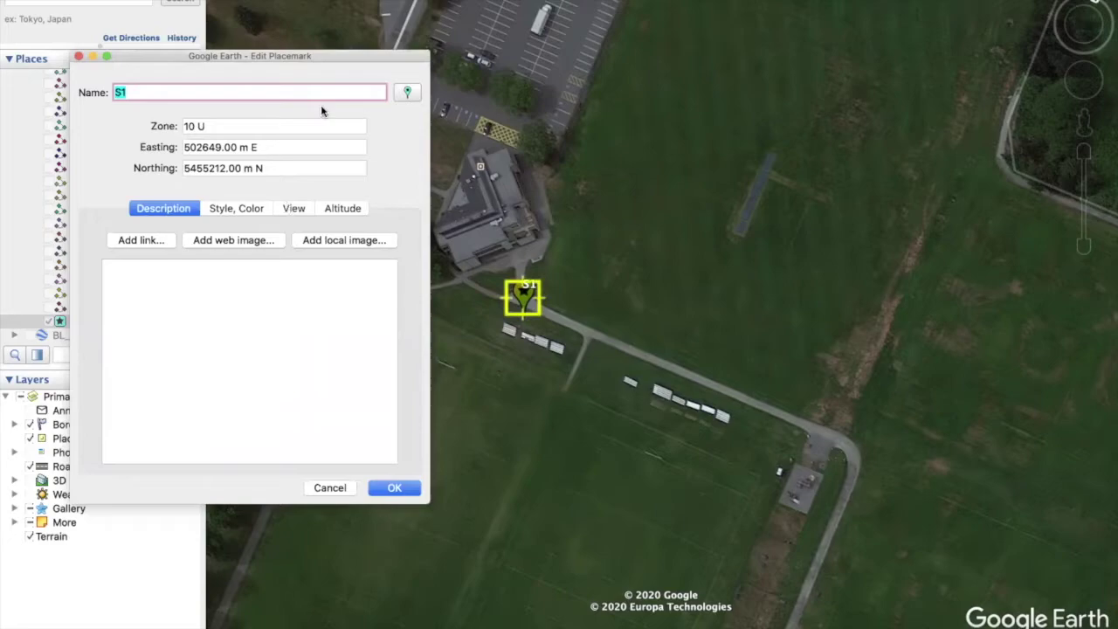
pyautogui.moveTo(524, 297); pyautogui.dragTo(524, 320)
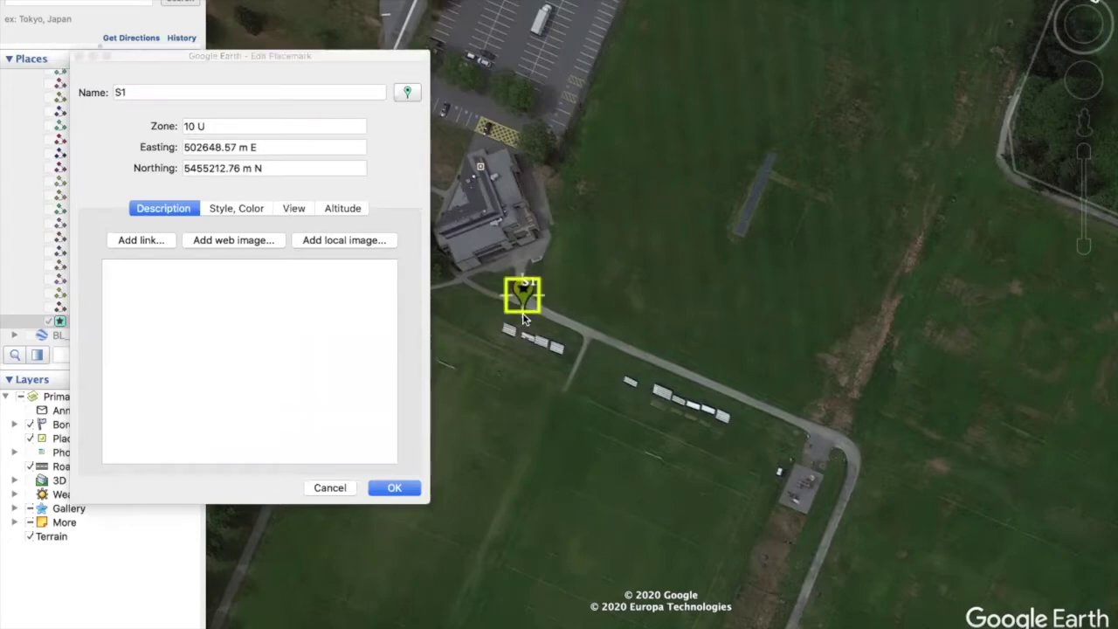
pyautogui.click(395, 489)
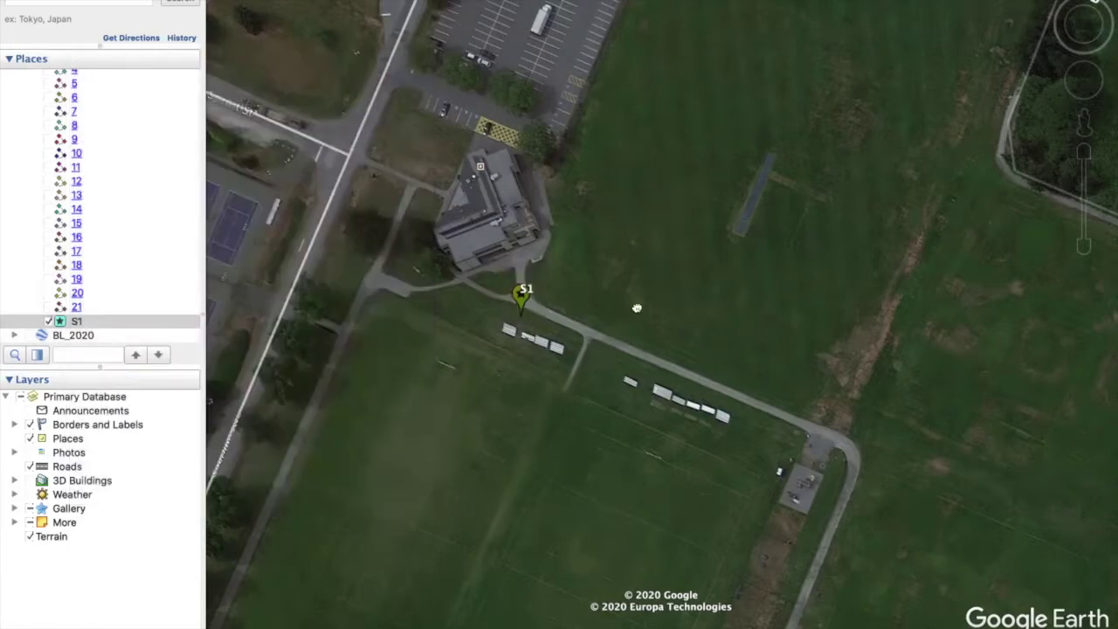
# Add a second placemark named S2 at the bend of the footpath east of S1, next to the small paved pad.
pyautogui.moveTo(637, 308); pyautogui.dragTo(494, 239)
pyautogui.click(253, 1)
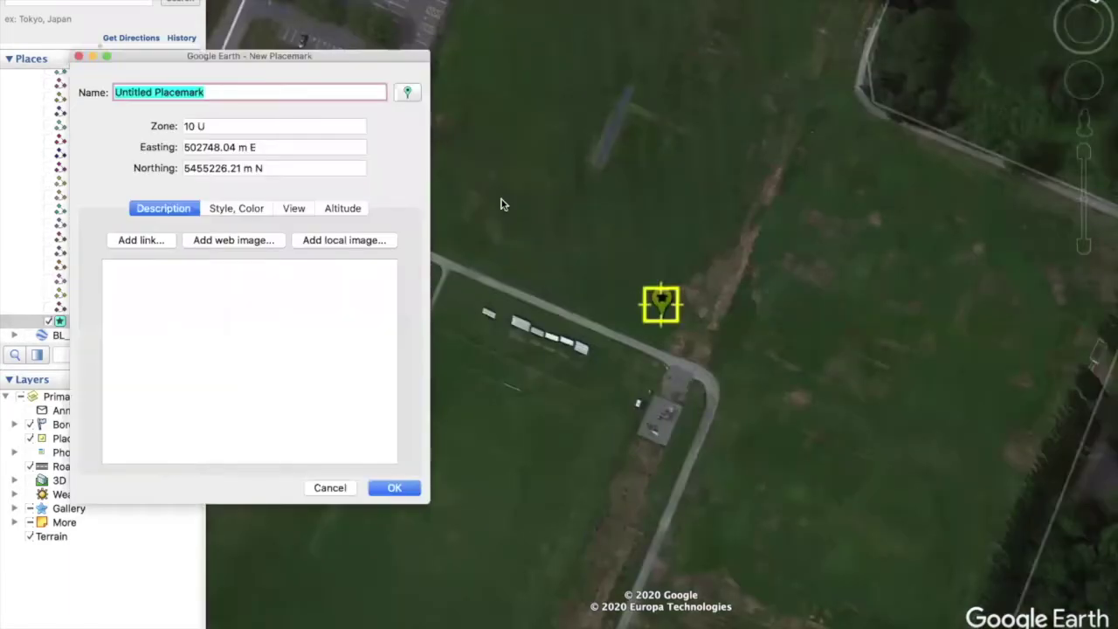
pyautogui.moveTo(661, 306); pyautogui.dragTo(703, 374)
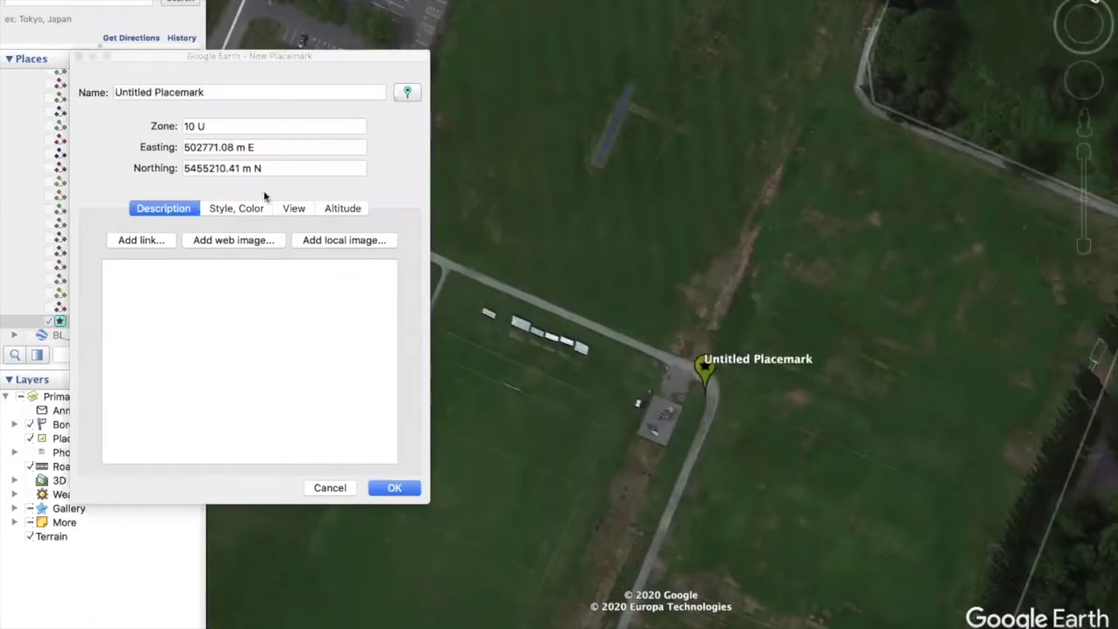
pyautogui.click(237, 95)
pyautogui.write('S2')
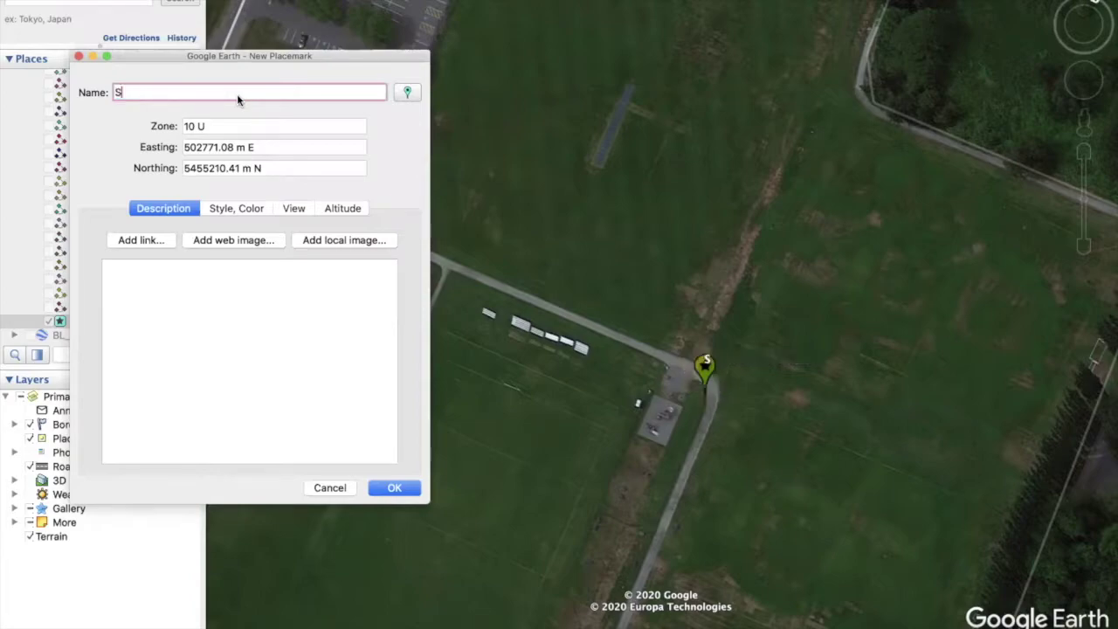
# Give S2 the open diamond icon at scale 1.5, centre it on the path bend, and save the placemark.
pyautogui.click(406, 91)
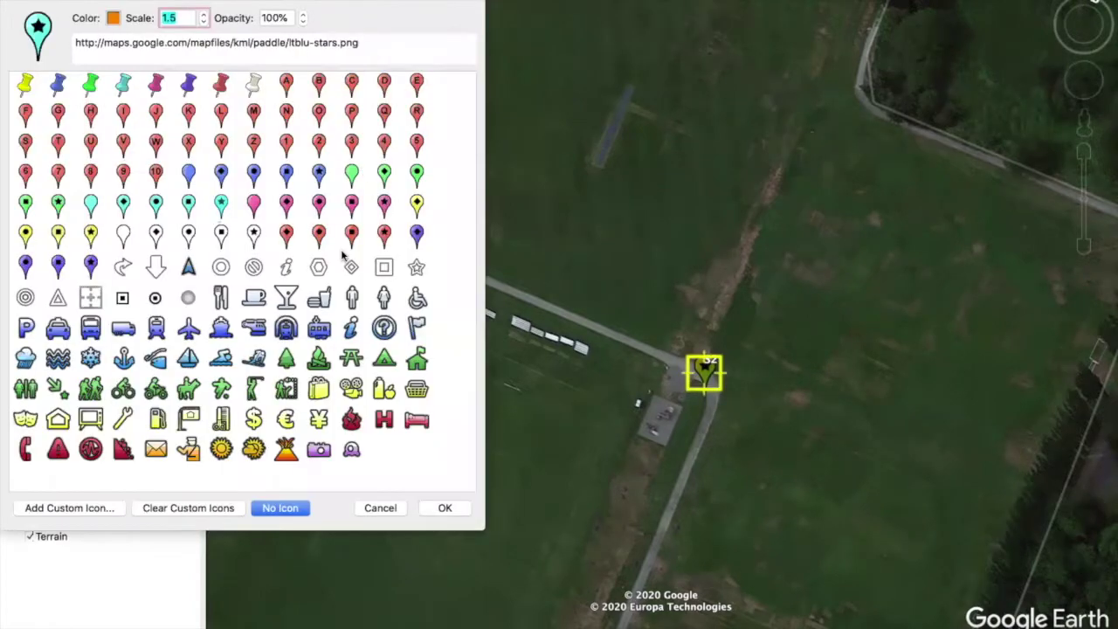
pyautogui.click(352, 267)
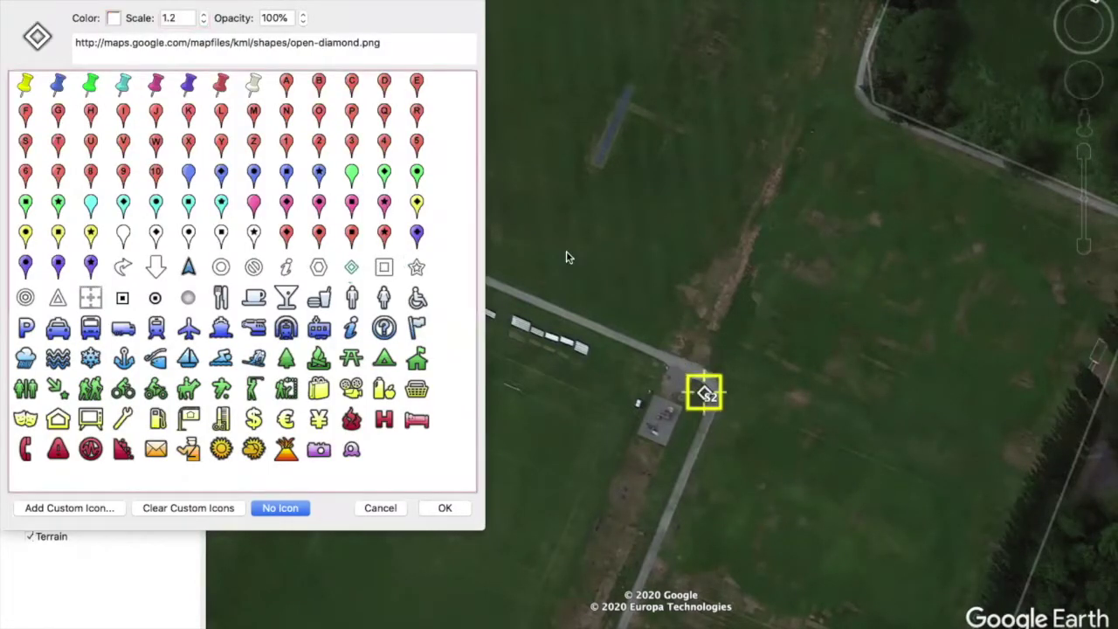
pyautogui.moveTo(706, 393); pyautogui.dragTo(716, 374)
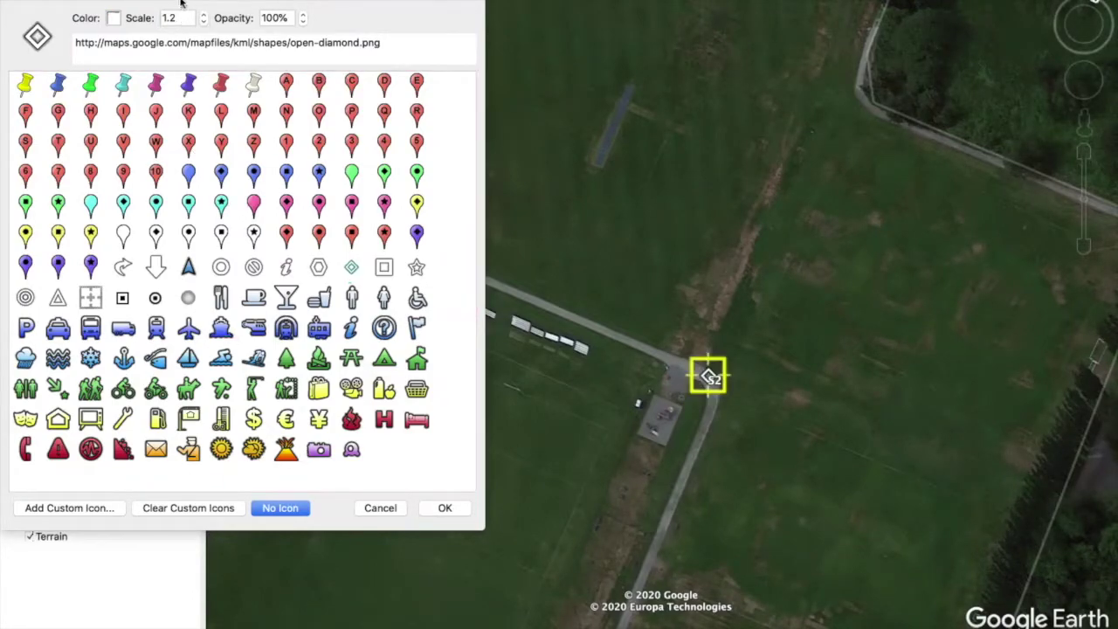
pyautogui.click(204, 15)
pyautogui.click(203, 15)
pyautogui.click(203, 15)
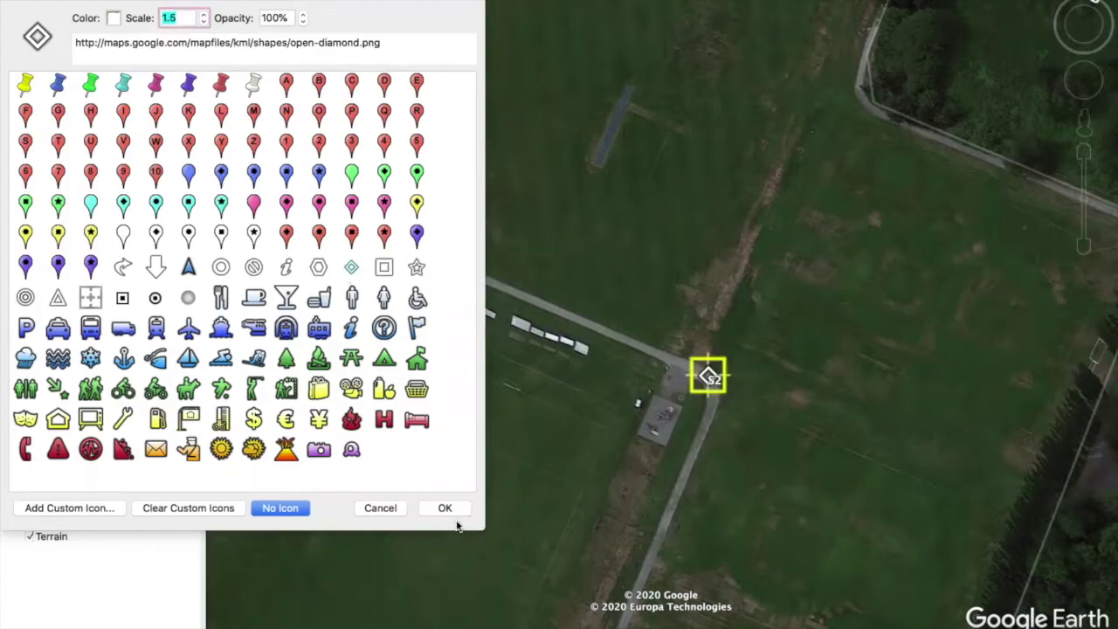
pyautogui.click(455, 513)
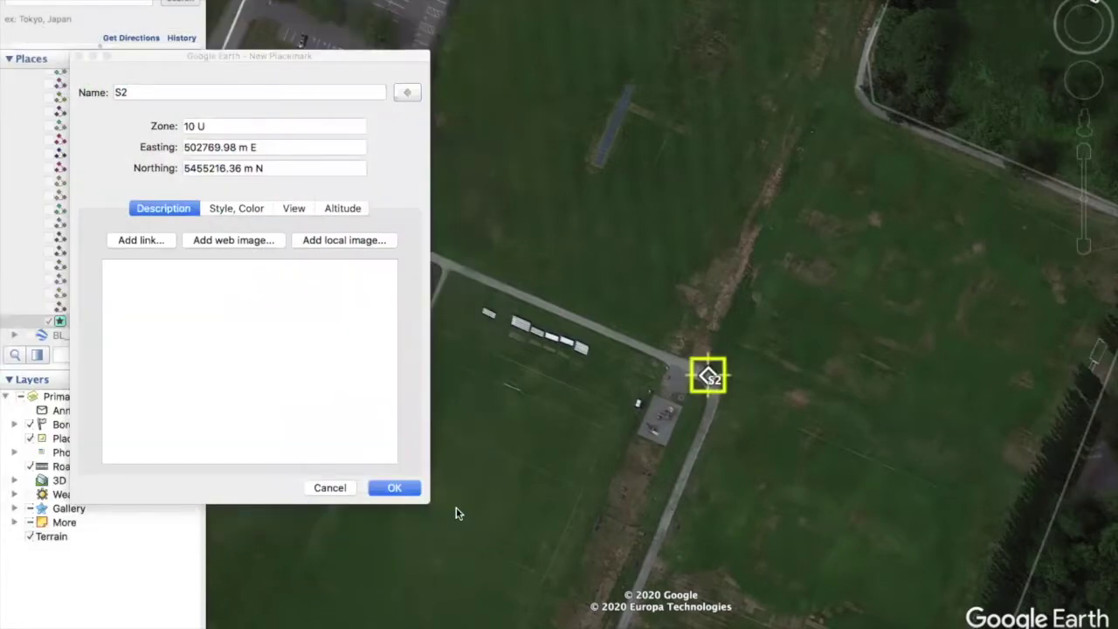
pyautogui.click(394, 488)
# Measure the straight-line distance in meters and the heading from S1 to S2 with the Ruler, and clear the line.
pyautogui.moveTo(518, 404); pyautogui.dragTo(516, 451)
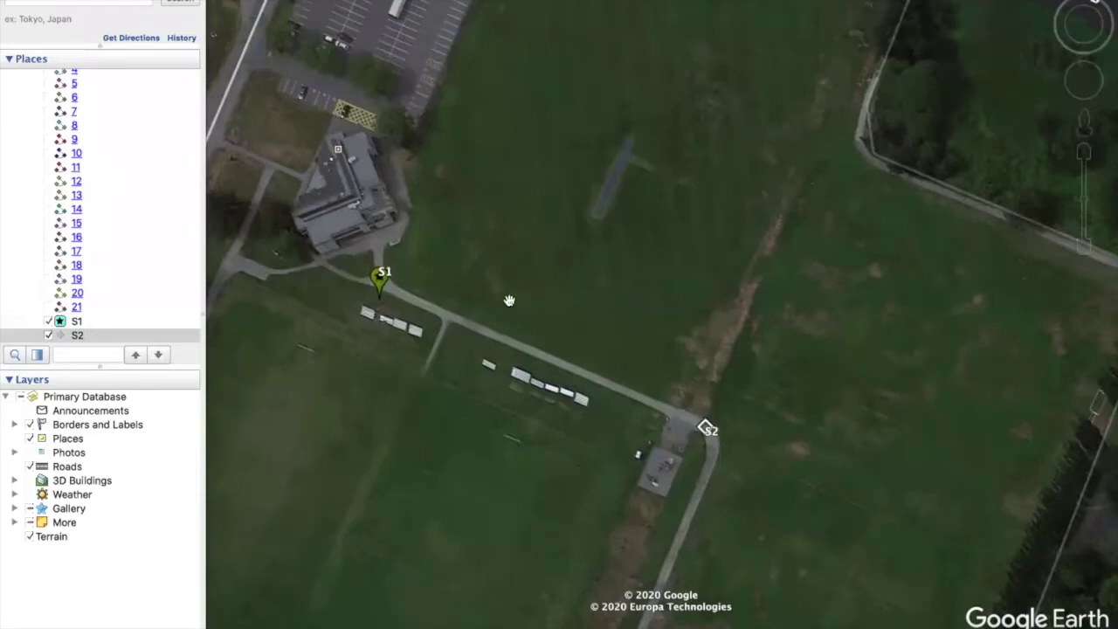
pyautogui.moveTo(509, 300); pyautogui.dragTo(507, 349)
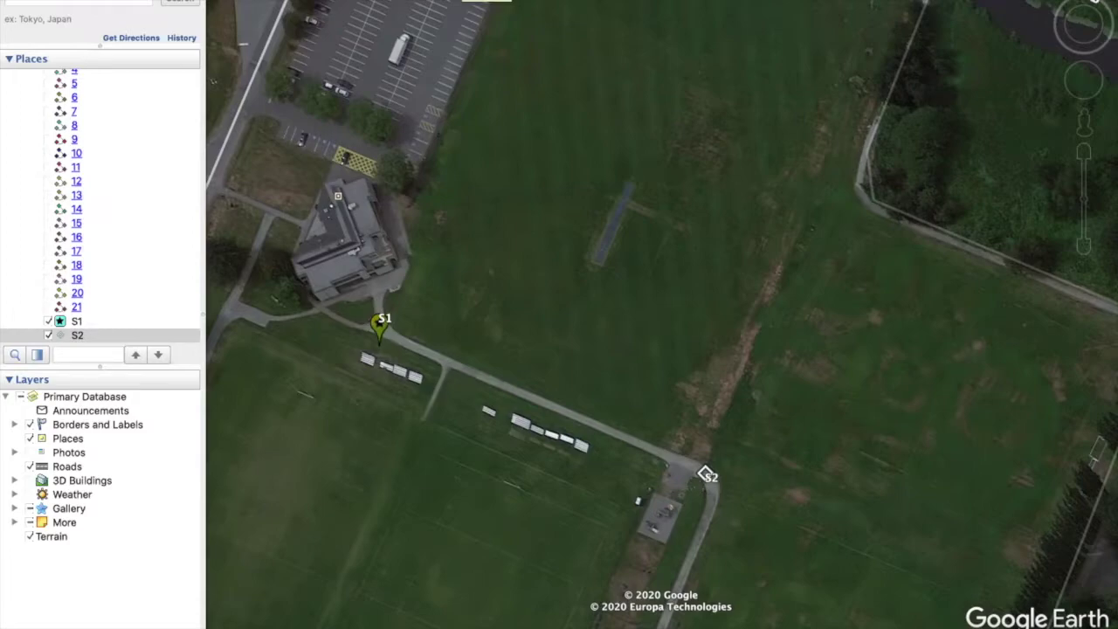
pyautogui.click(461, 1)
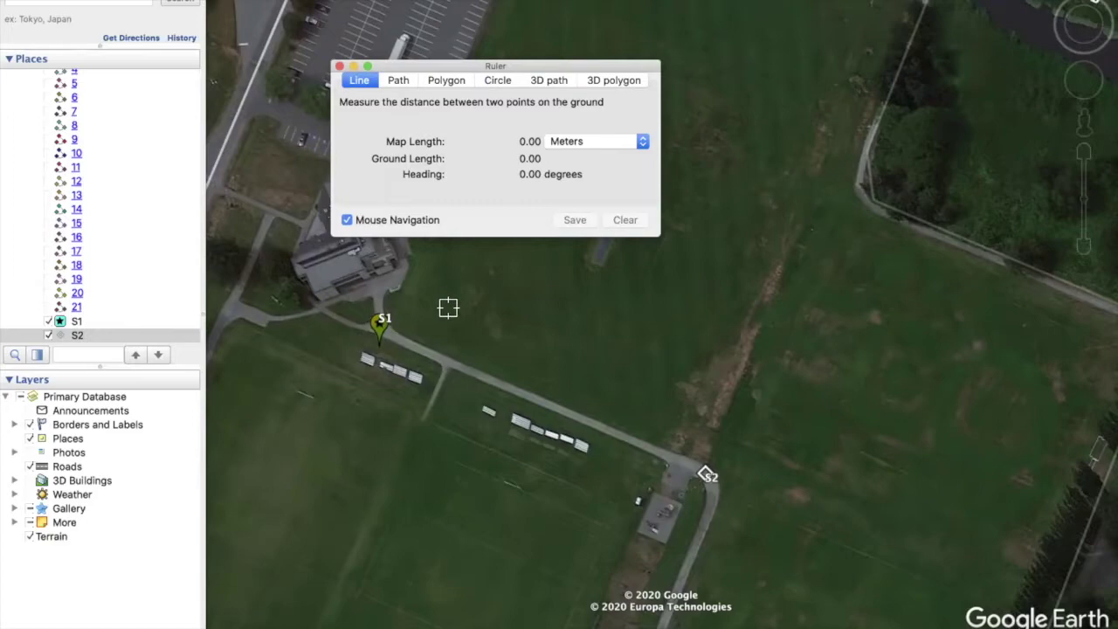
pyautogui.click(380, 329)
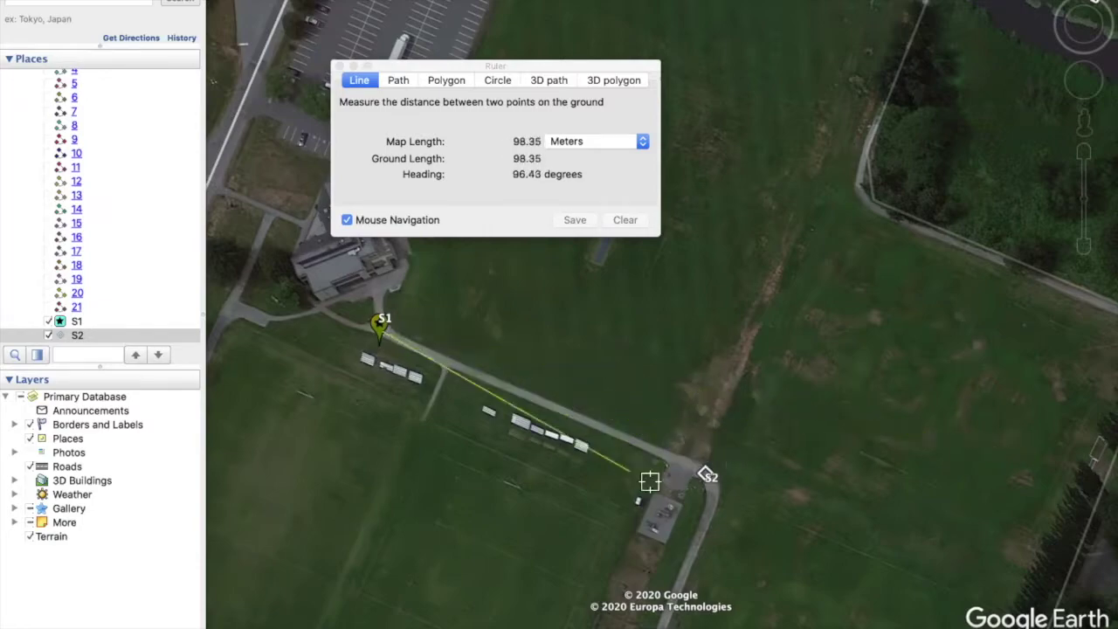
pyautogui.click(707, 474)
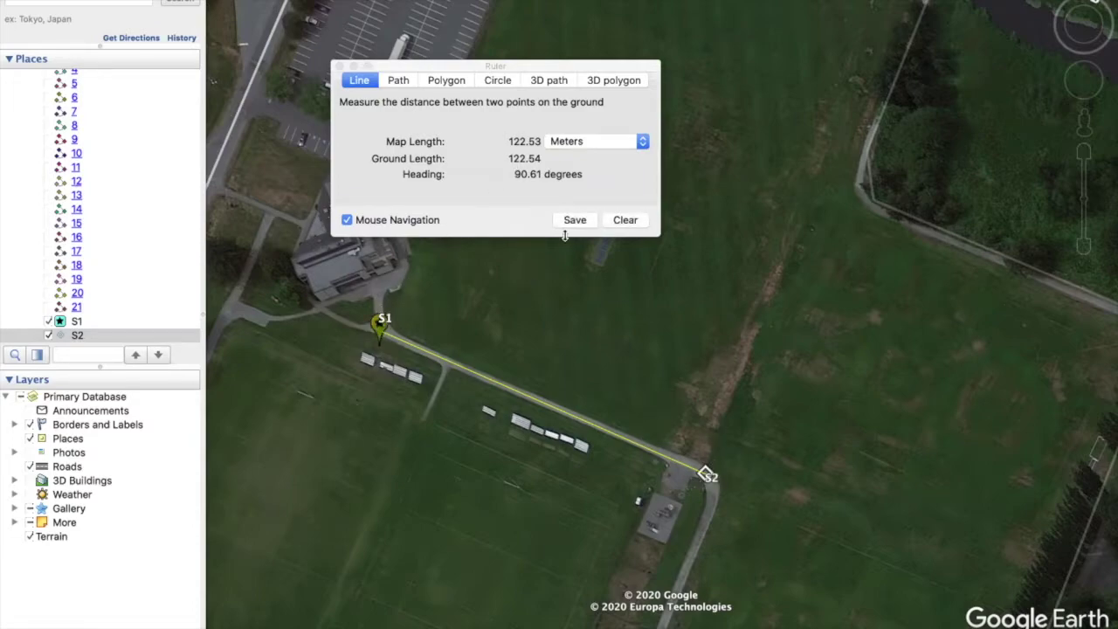
pyautogui.click(624, 220)
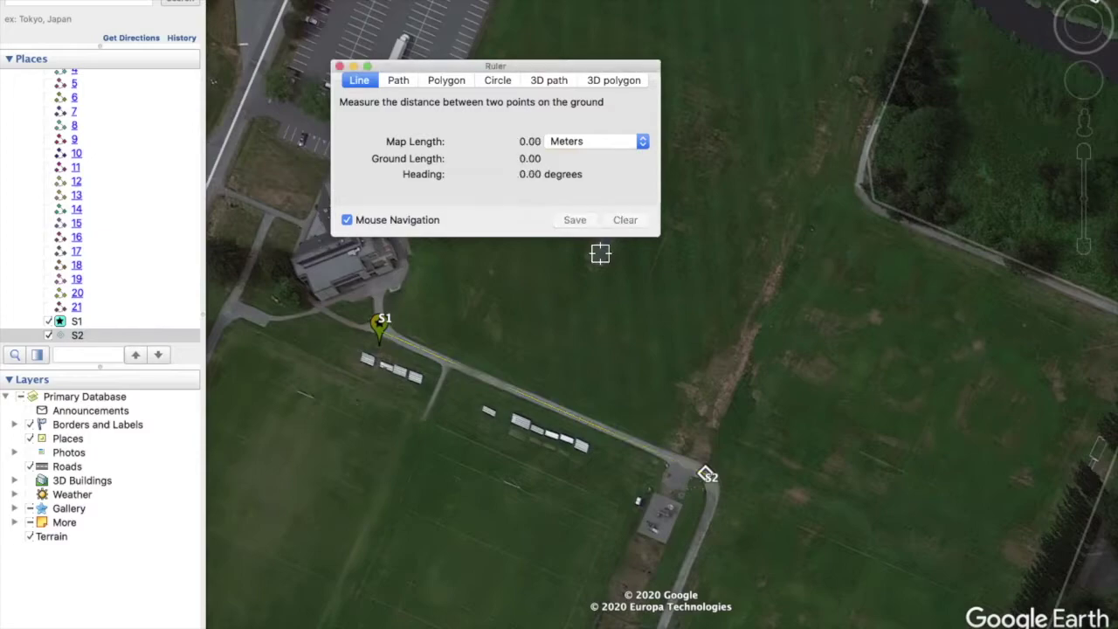
# Measure a diagonal line across the sports fields from southwest of the footpath to the northeast with the Ruler, and clear it.
pyautogui.click(372, 509)
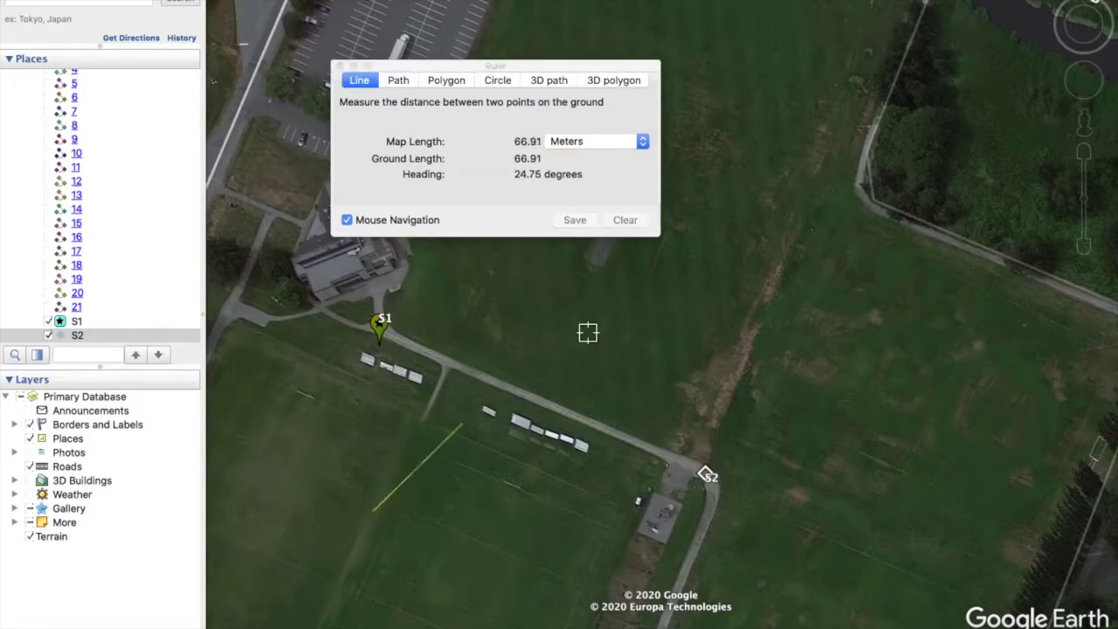
pyautogui.click(789, 218)
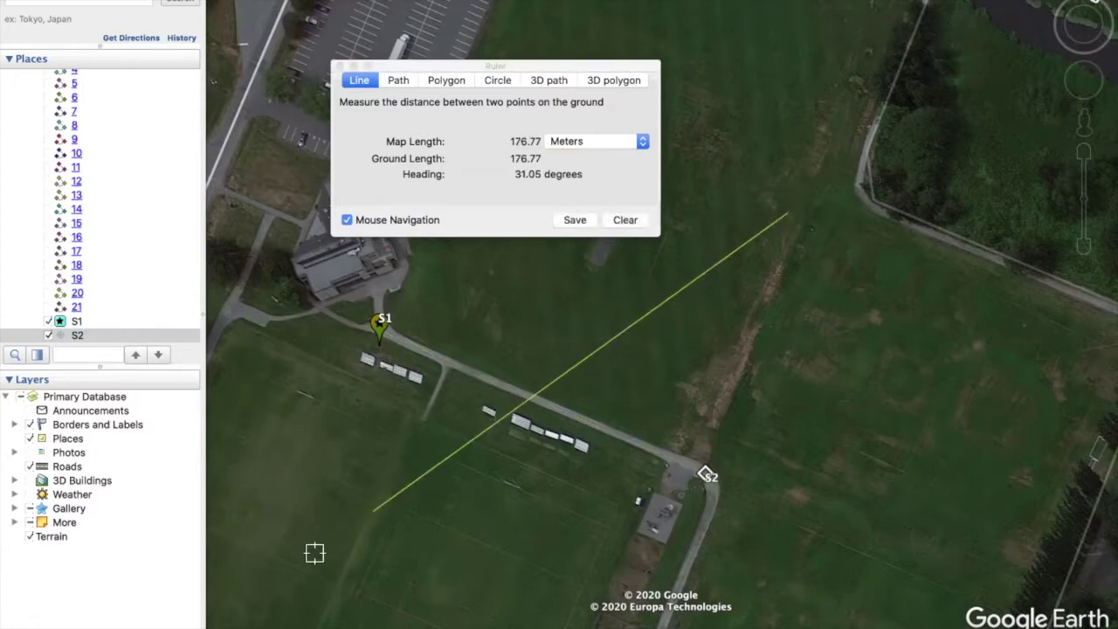
pyautogui.click(372, 514)
pyautogui.click(625, 224)
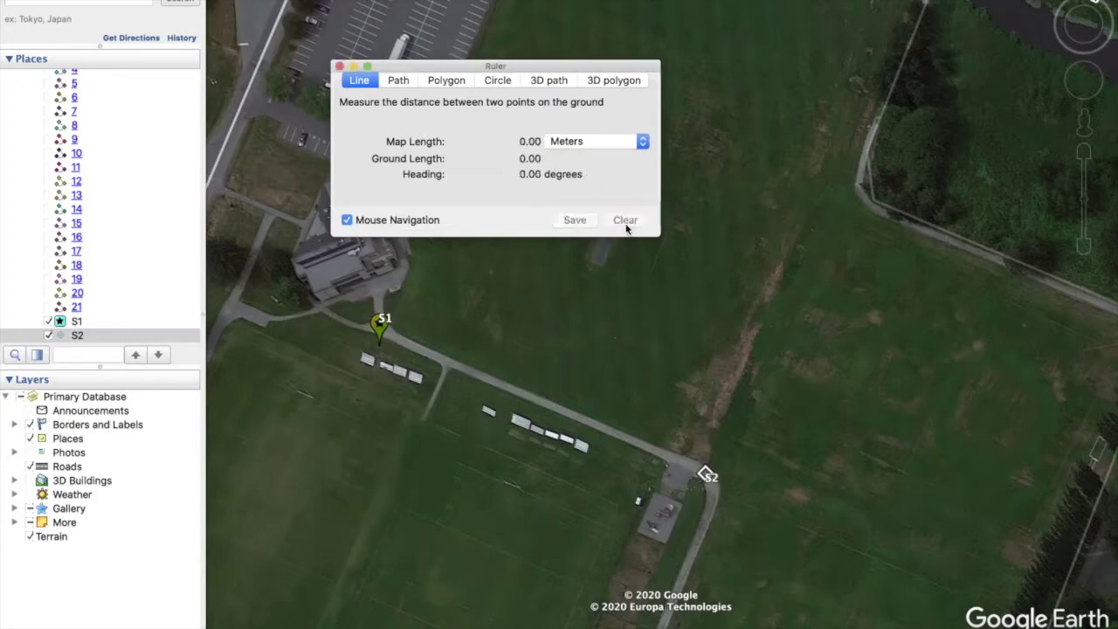
# Measure the line from S1 to S2, view its length in kilometers, centimeters and yards, and return the units to meters.
pyautogui.click(380, 330)
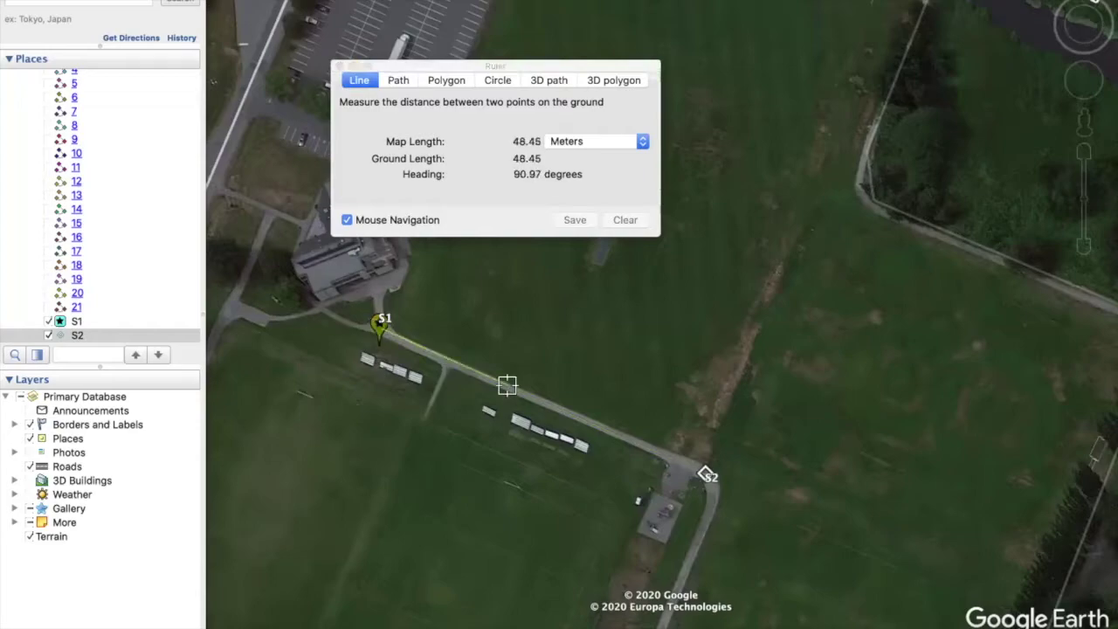
pyautogui.click(700, 473)
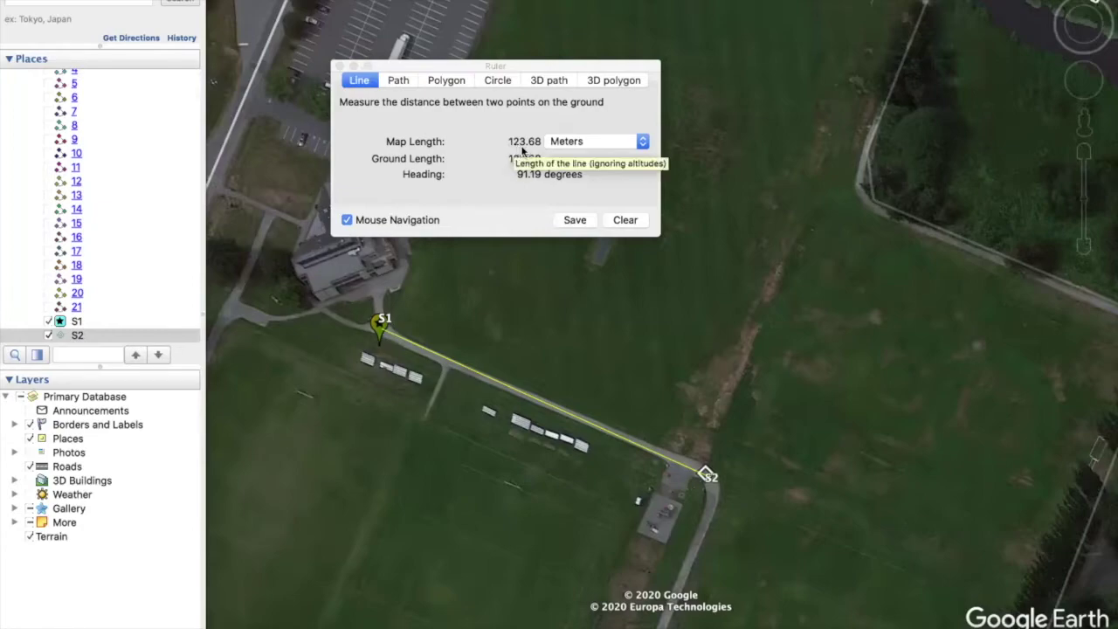
pyautogui.click(643, 140)
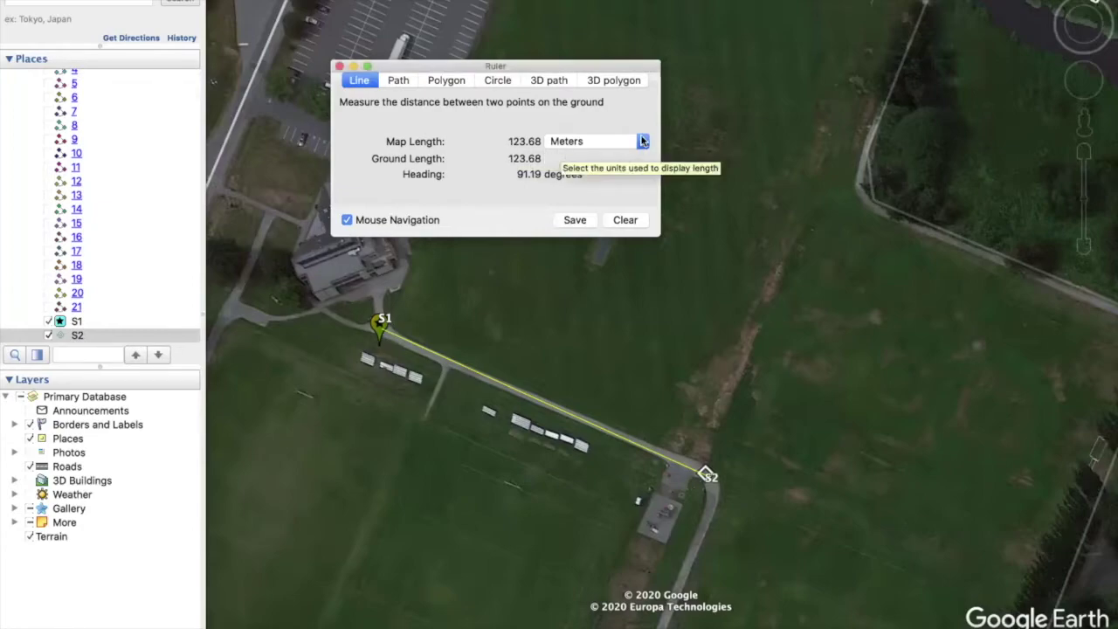
pyautogui.click(643, 140)
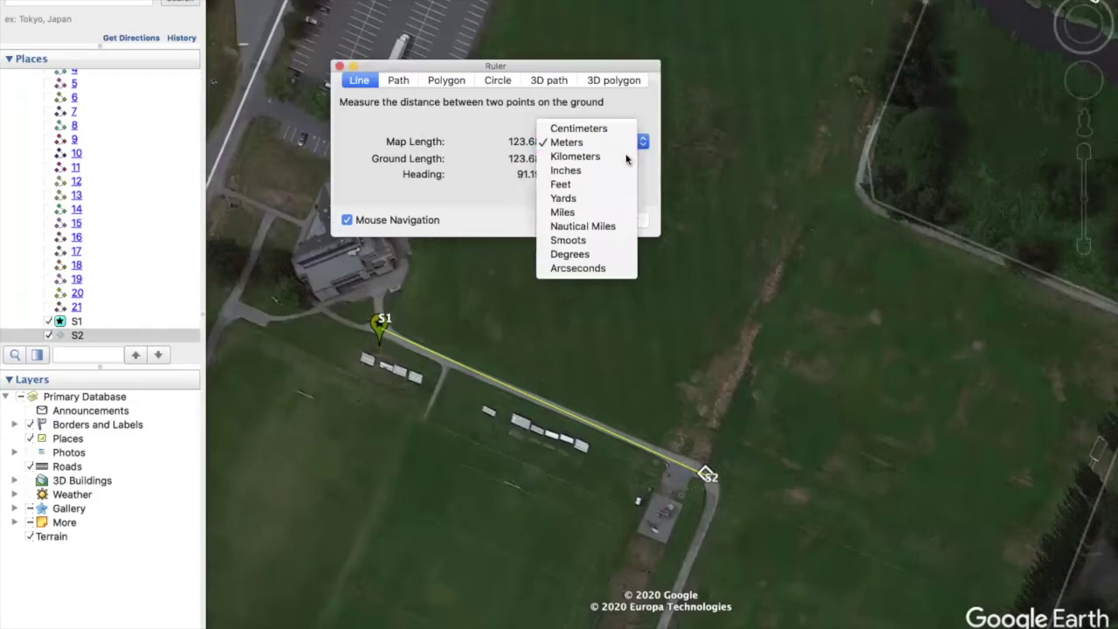
pyautogui.click(627, 157)
pyautogui.click(641, 142)
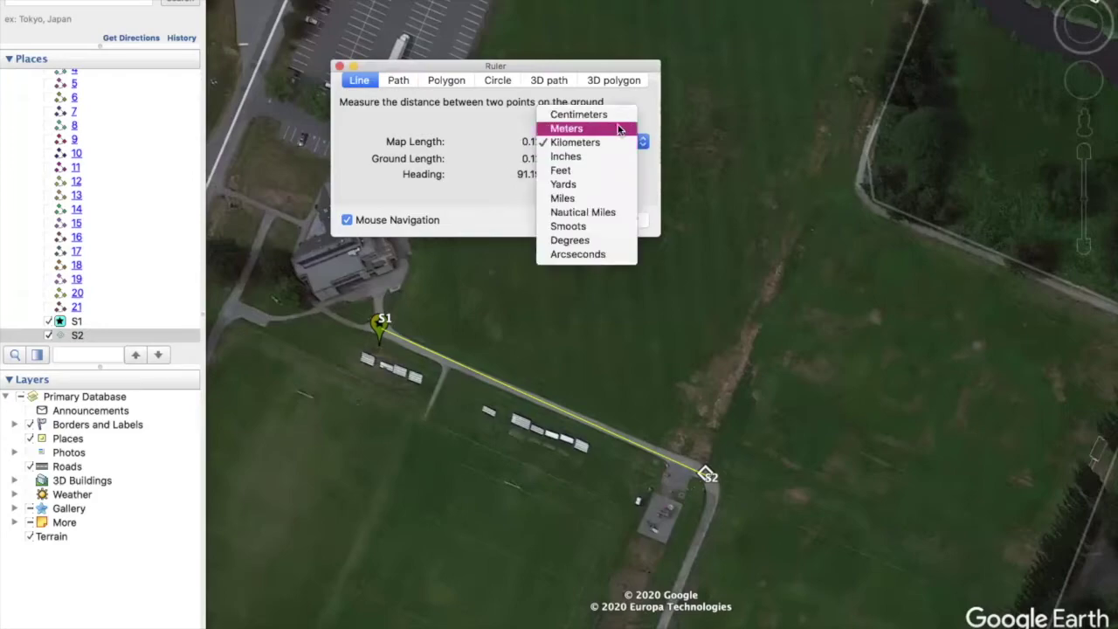
pyautogui.click(616, 115)
pyautogui.click(643, 141)
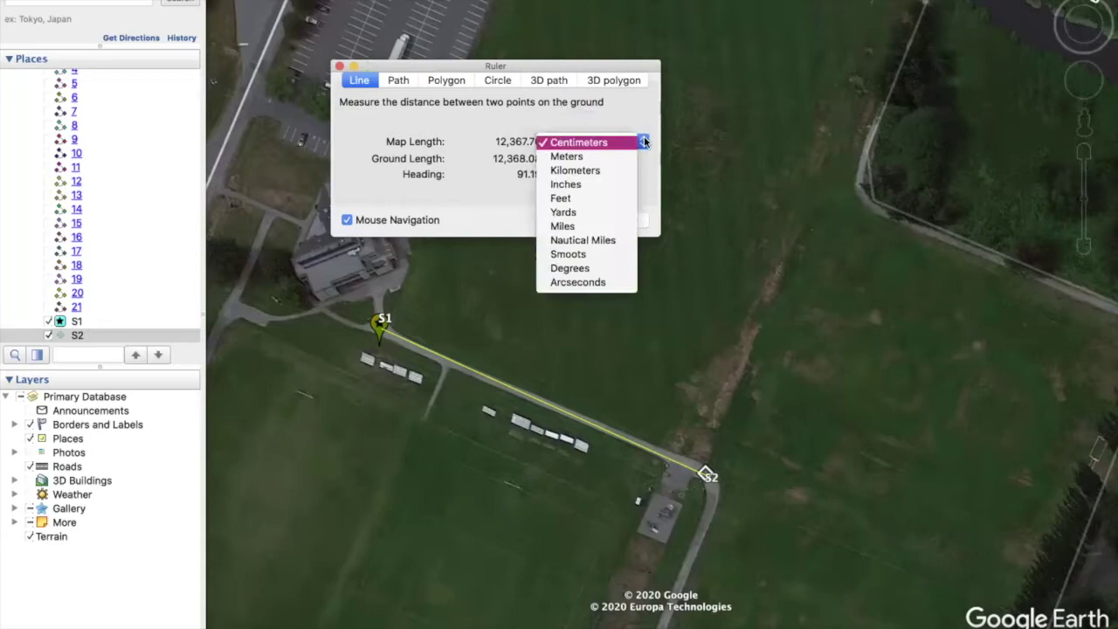
pyautogui.click(612, 212)
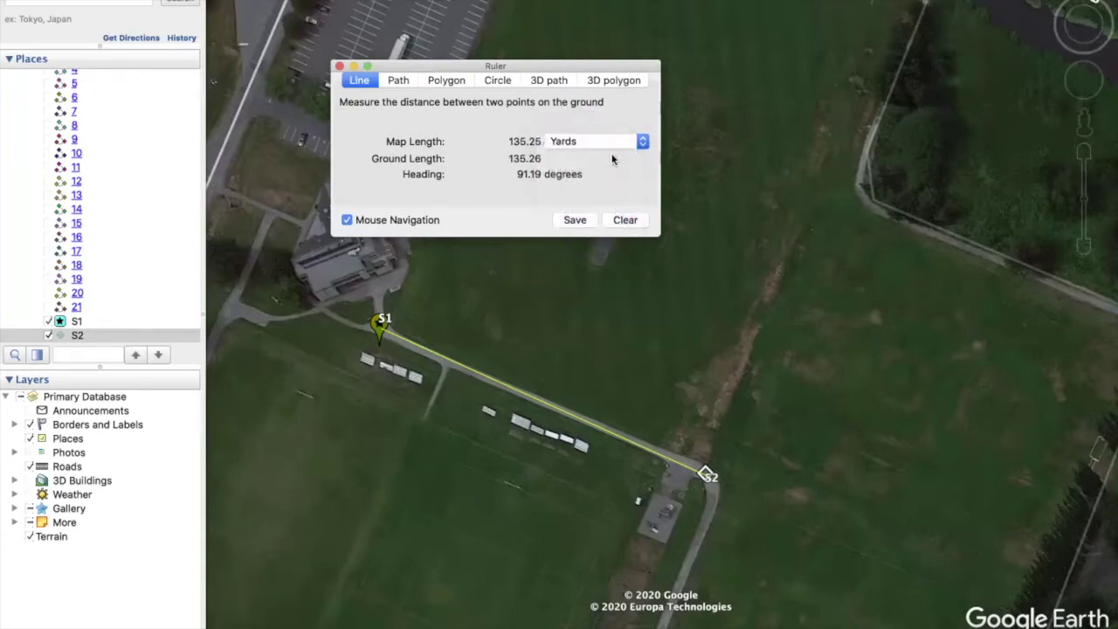
pyautogui.click(640, 142)
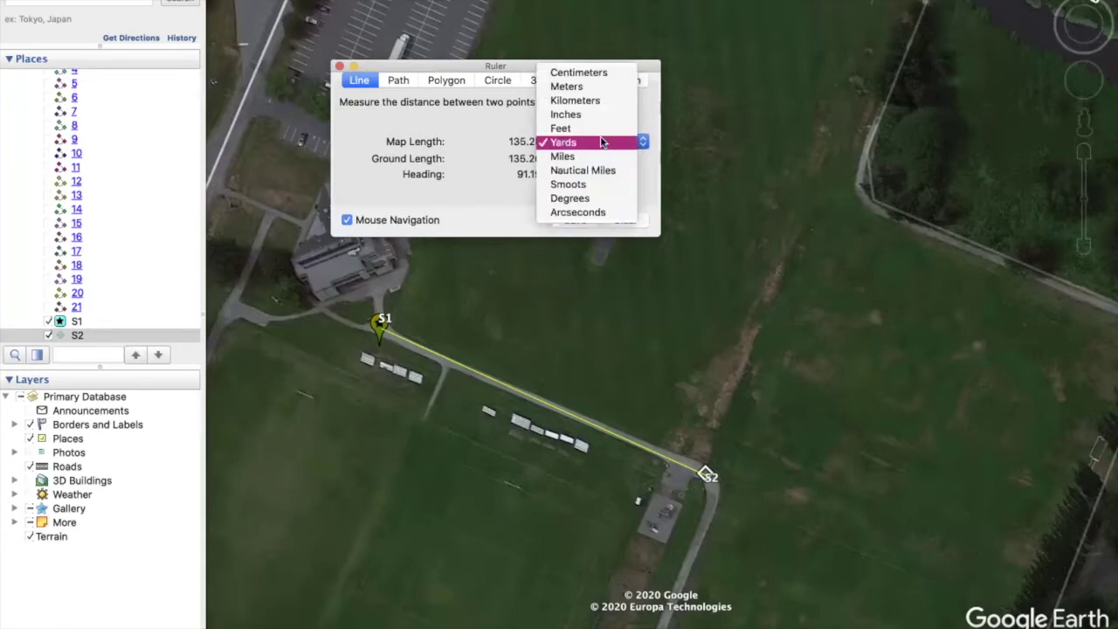
pyautogui.click(586, 89)
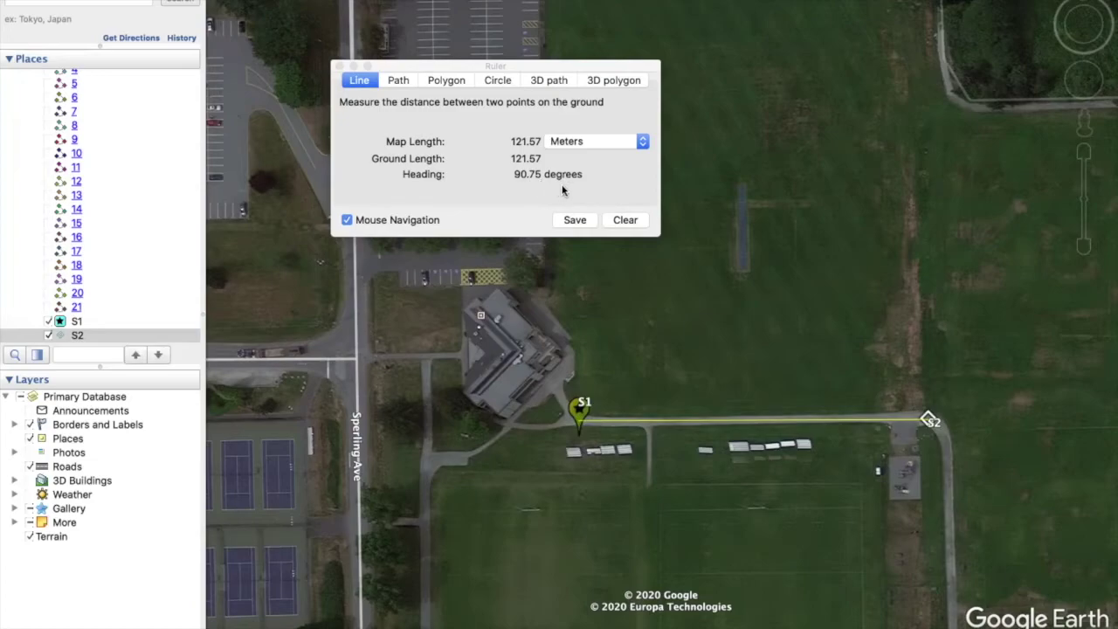
# Save the measured line between S1 and S2 as a path named 1.
pyautogui.click(591, 220)
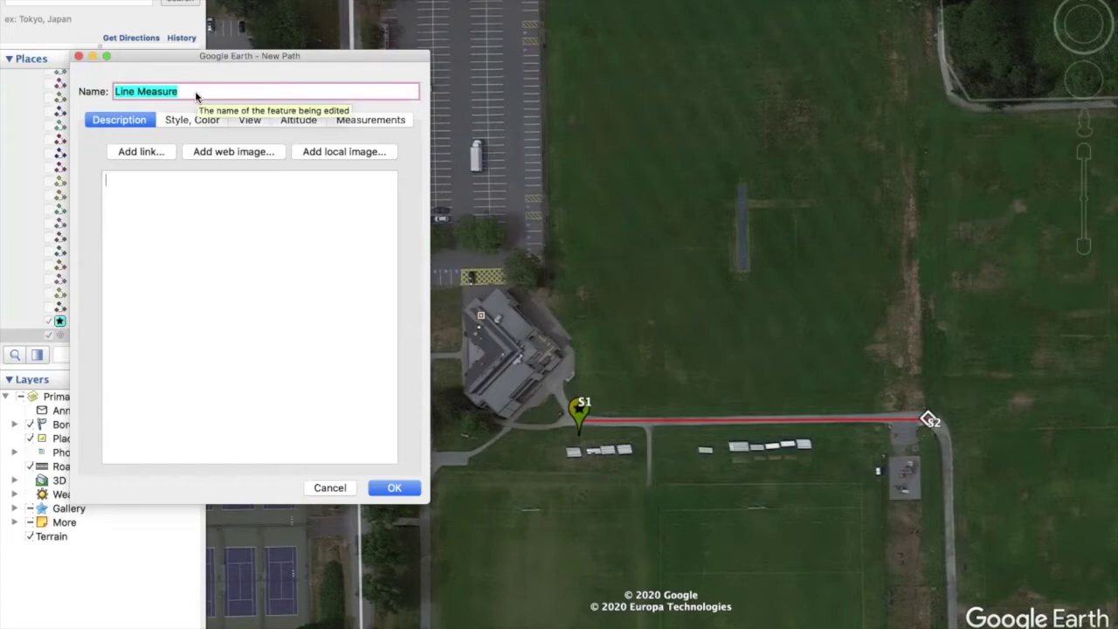
pyautogui.write('1')
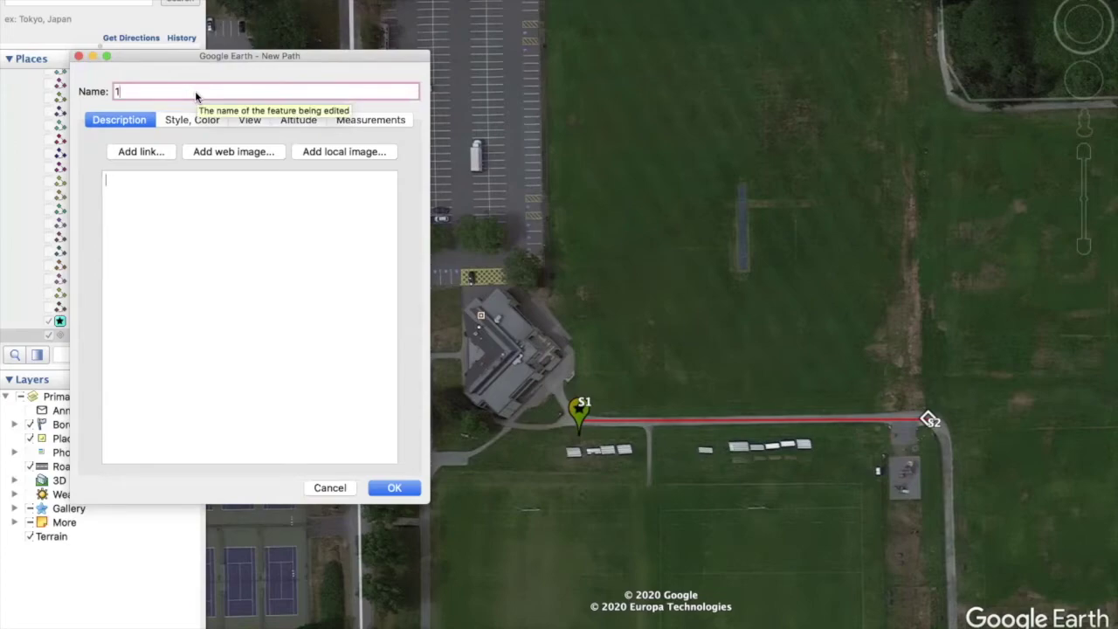
pyautogui.click(393, 489)
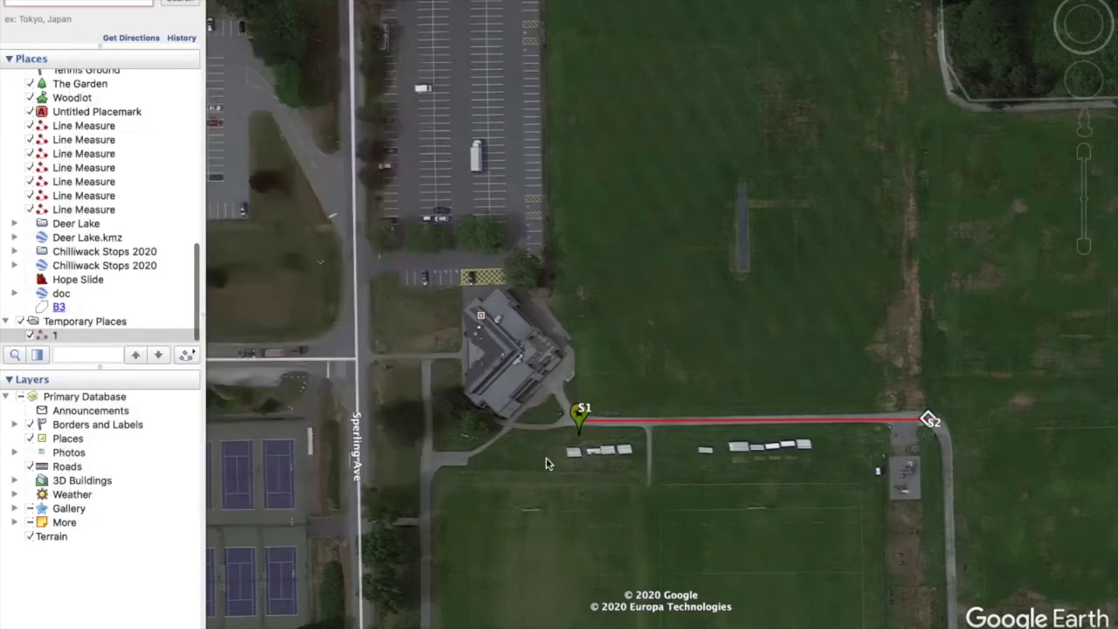
# Examine closely how both ends of path 1 line up with the S1 and S2 placemarks and the footpath.
pyautogui.scroll(3, 573, 431)
pyautogui.scroll(5, 573, 432)
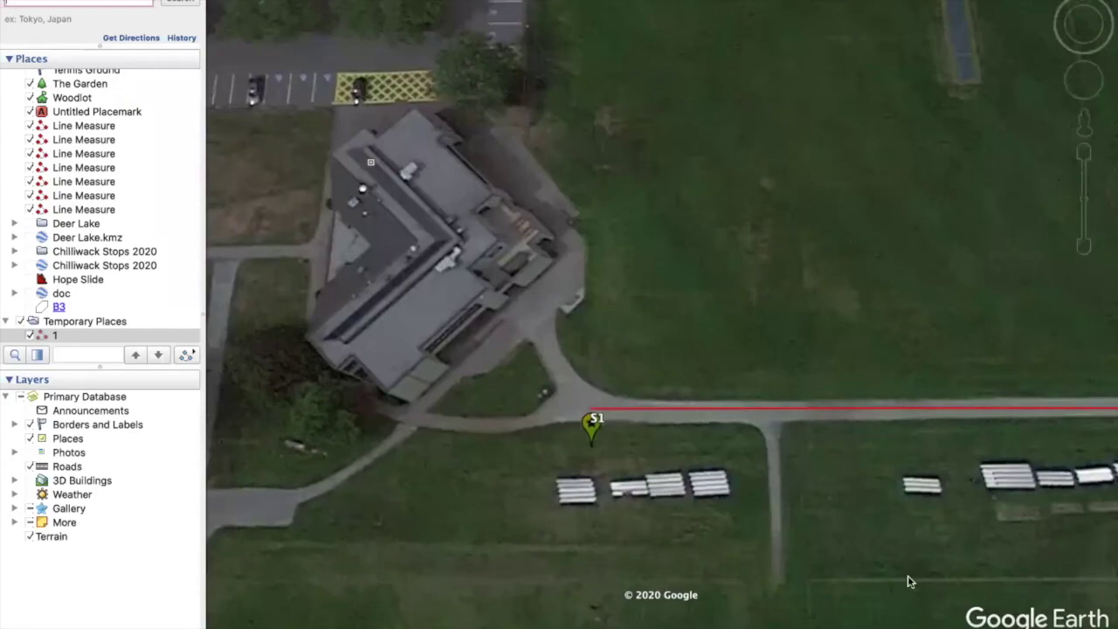
pyautogui.moveTo(632, 445); pyautogui.dragTo(631, 475)
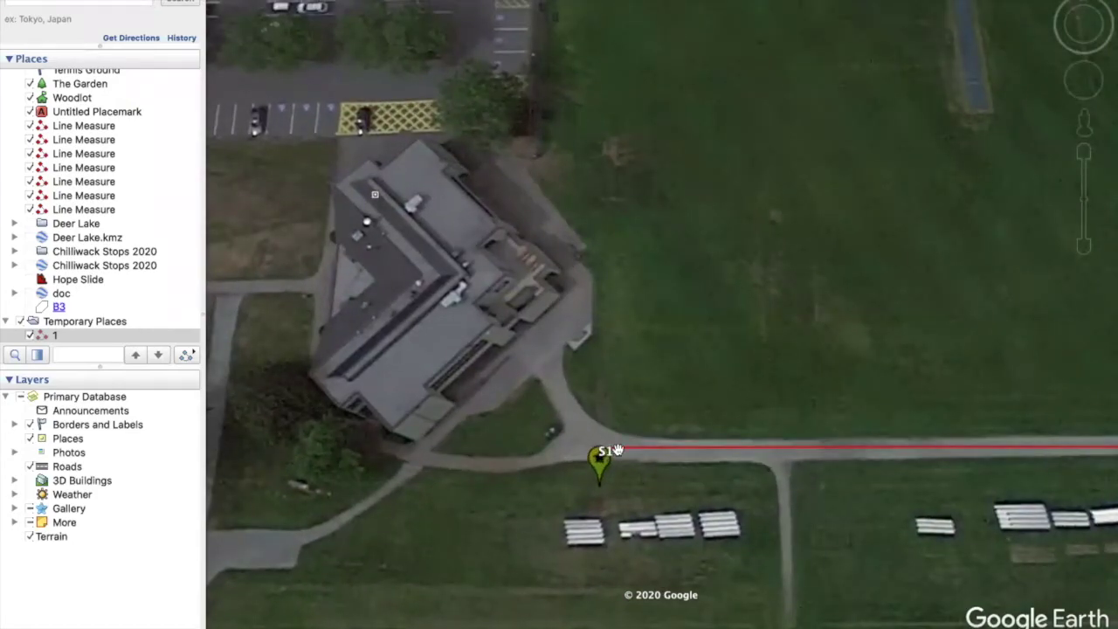
pyautogui.moveTo(597, 447); pyautogui.dragTo(553, 398)
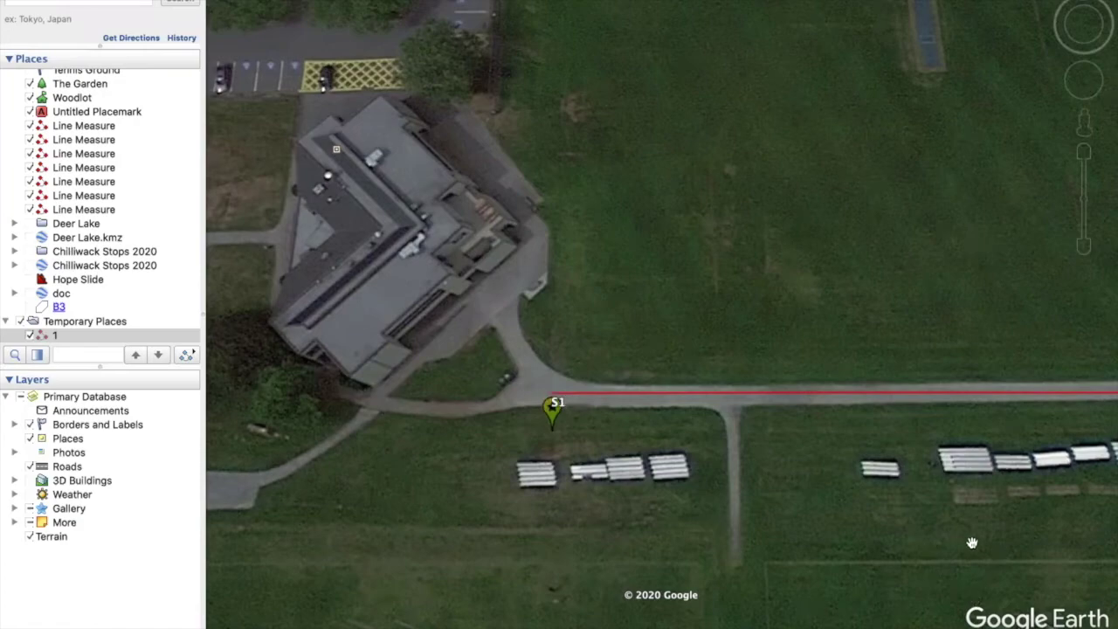
pyautogui.moveTo(915, 557); pyautogui.dragTo(891, 534)
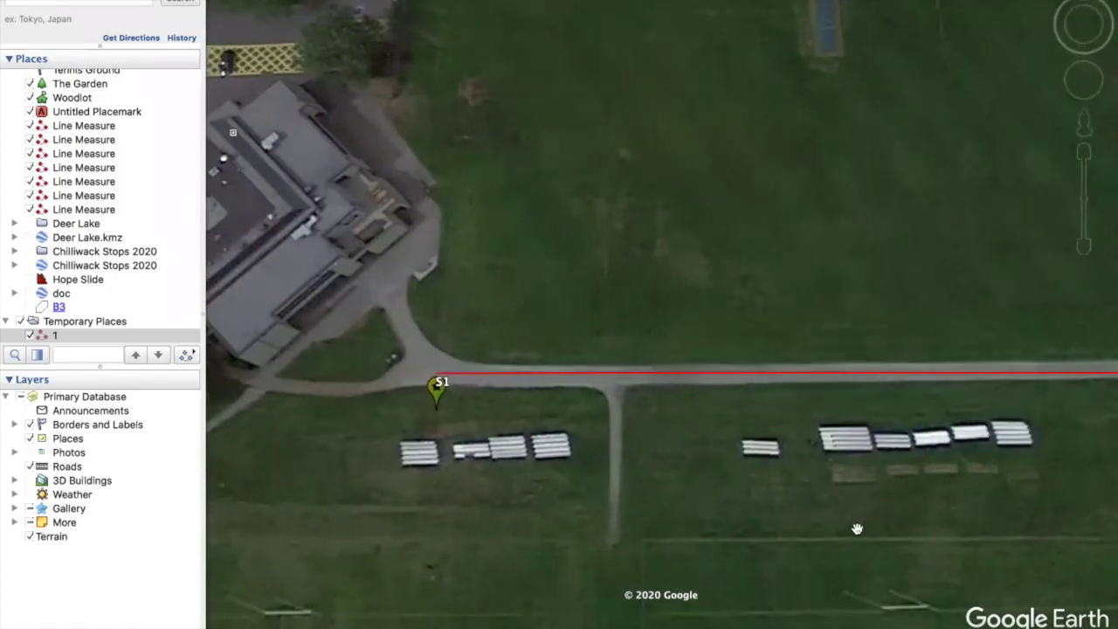
pyautogui.moveTo(881, 559); pyautogui.dragTo(901, 576)
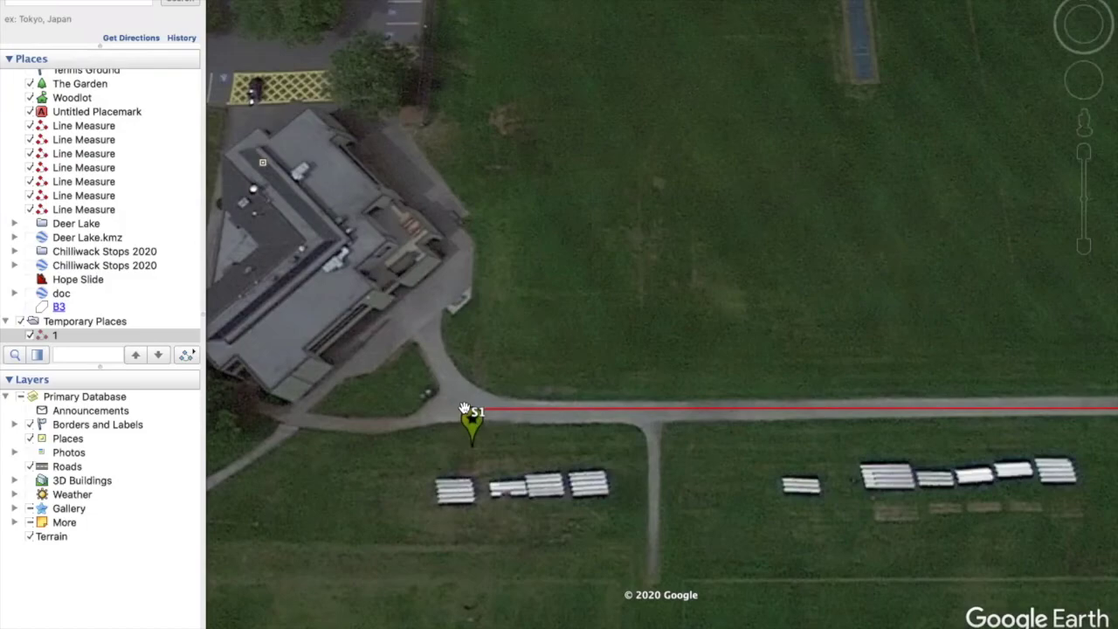
pyautogui.moveTo(669, 376); pyautogui.dragTo(302, 347)
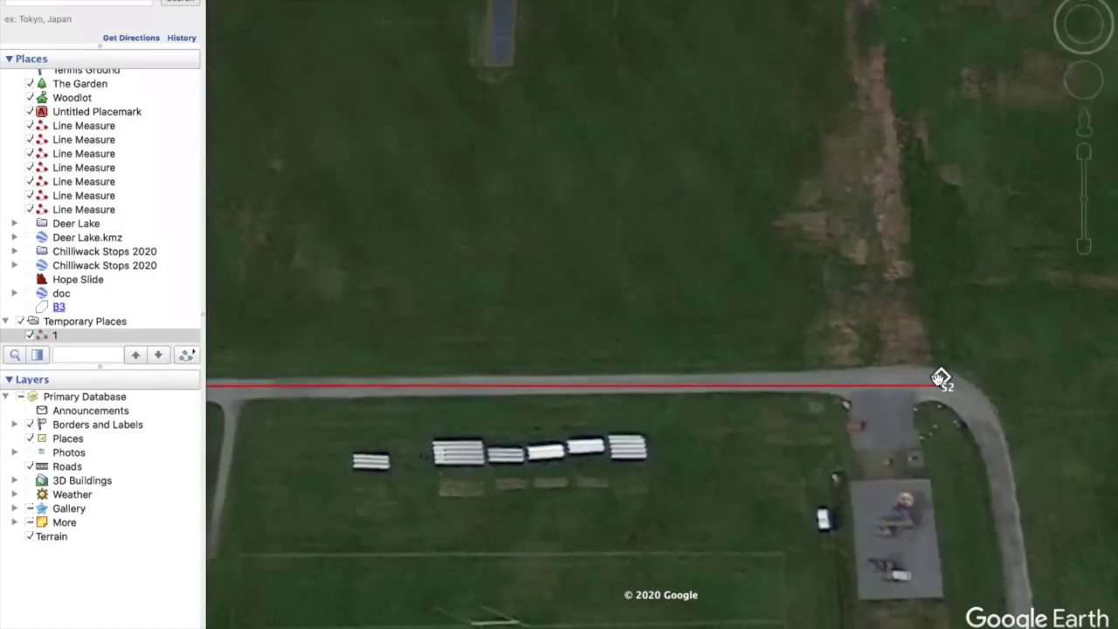
pyautogui.moveTo(942, 379); pyautogui.dragTo(1023, 382)
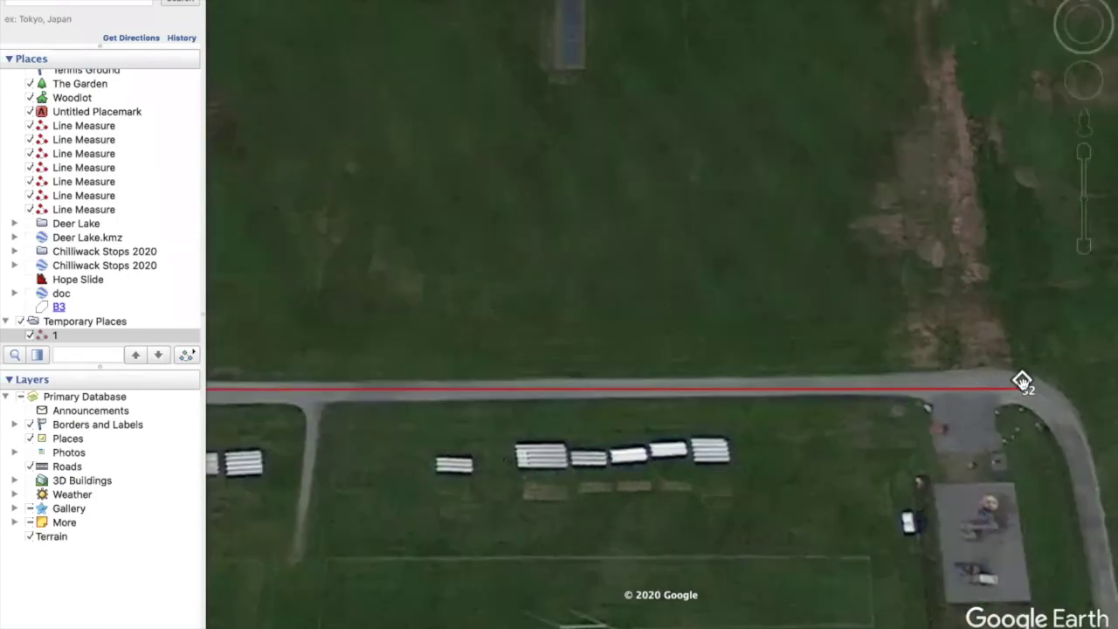
pyautogui.scroll(-3, 861, 414)
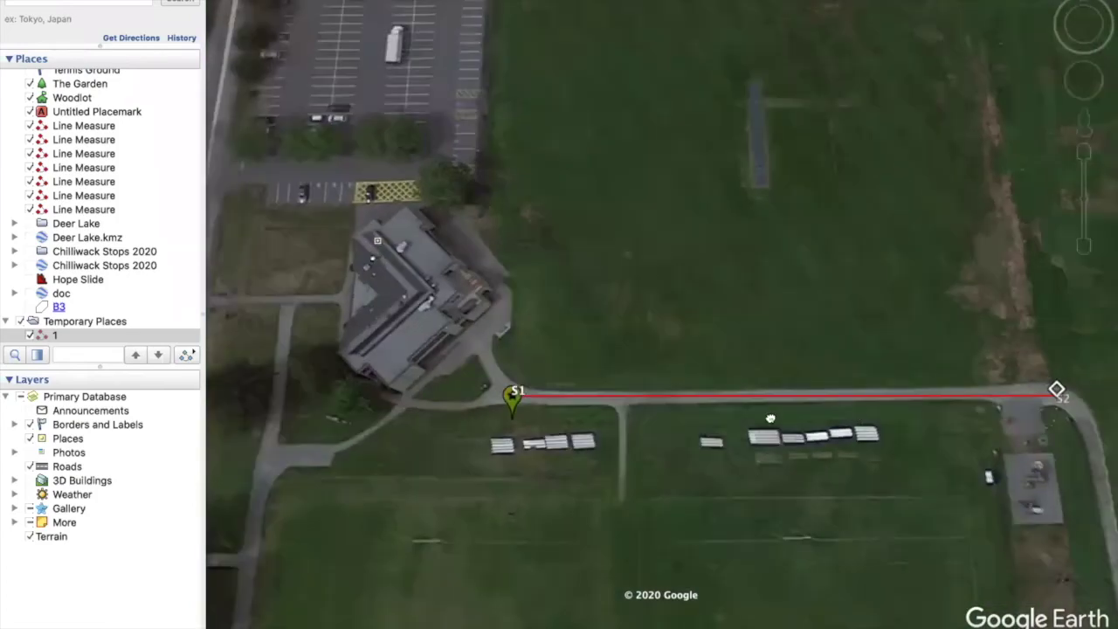